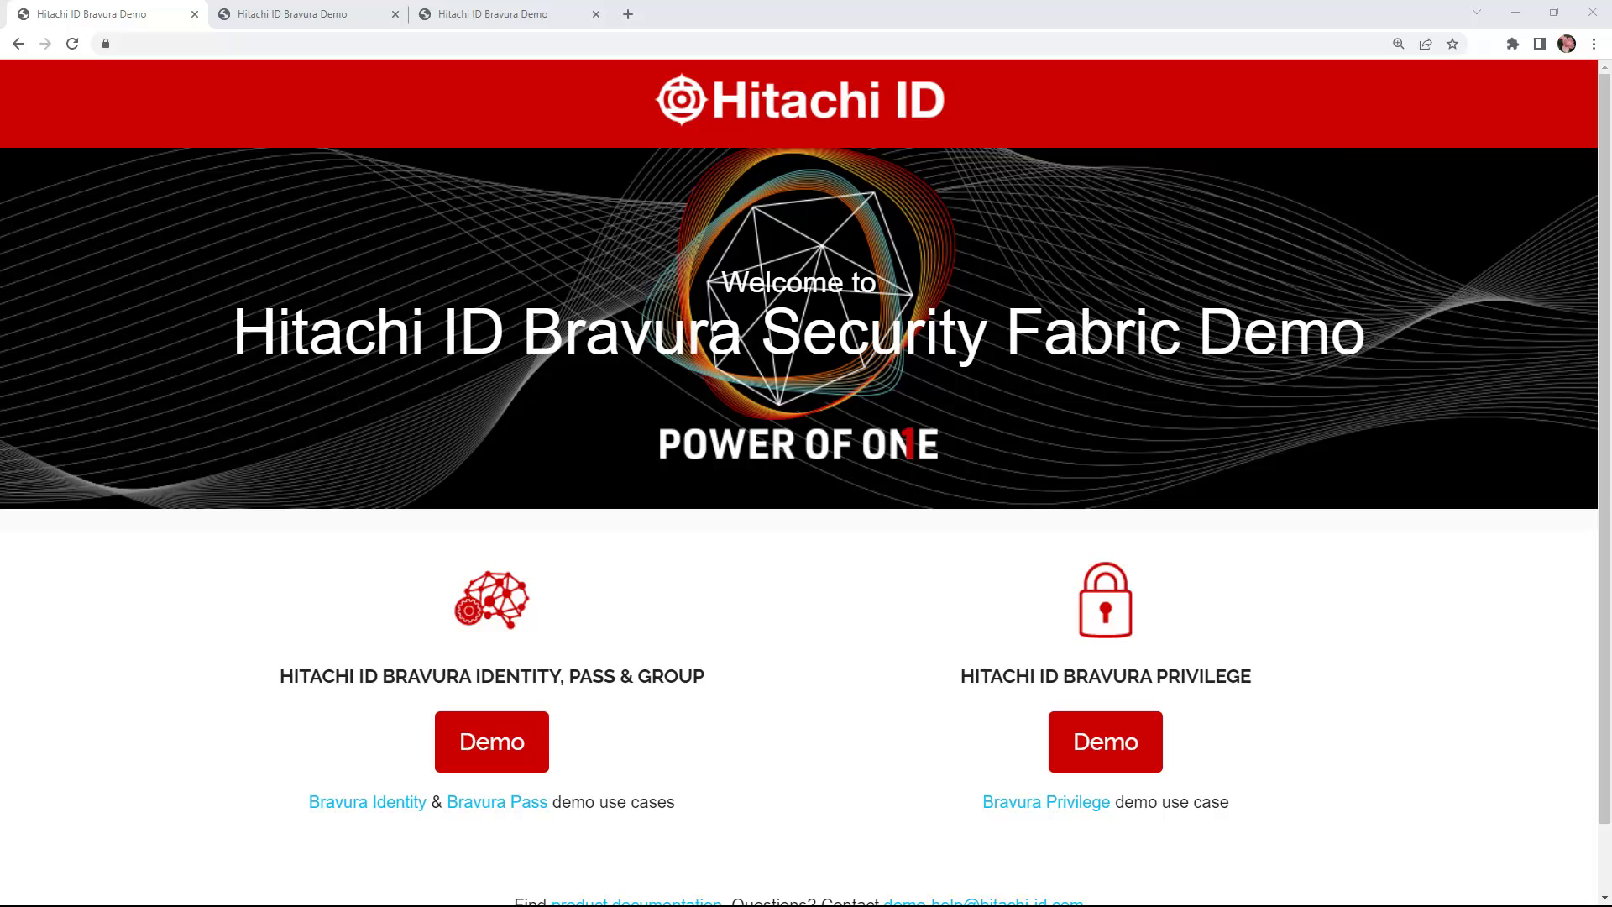
Open the Bravura Identity, Pass & Group demo and choose the Finance user whose role is Manager - Collection.
key("Tab")
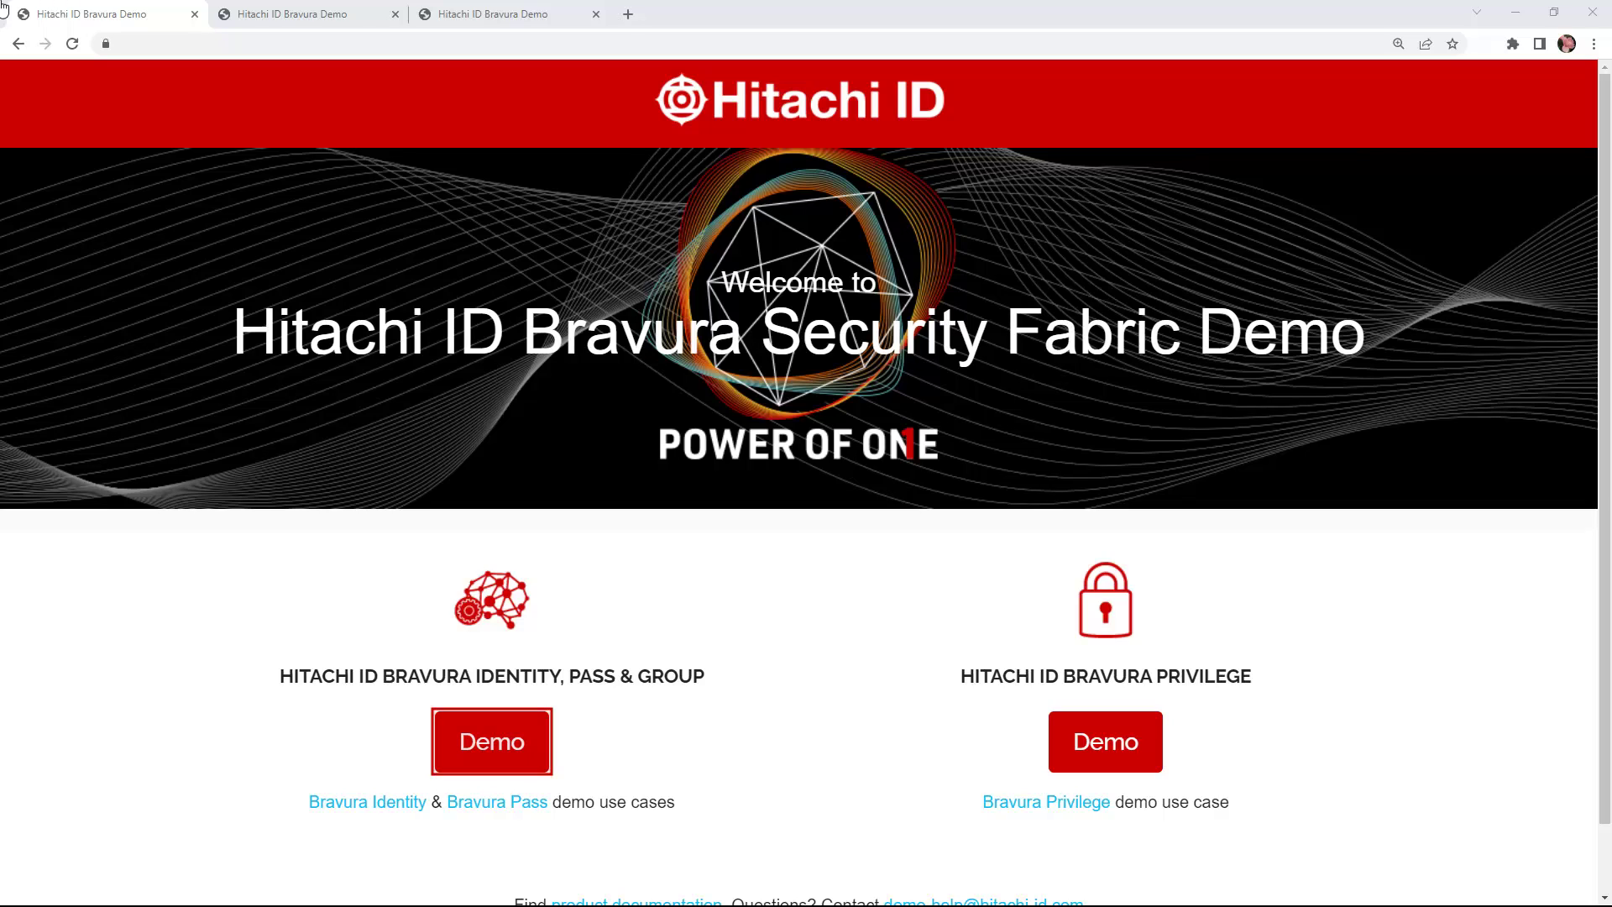
left_click(502, 766)
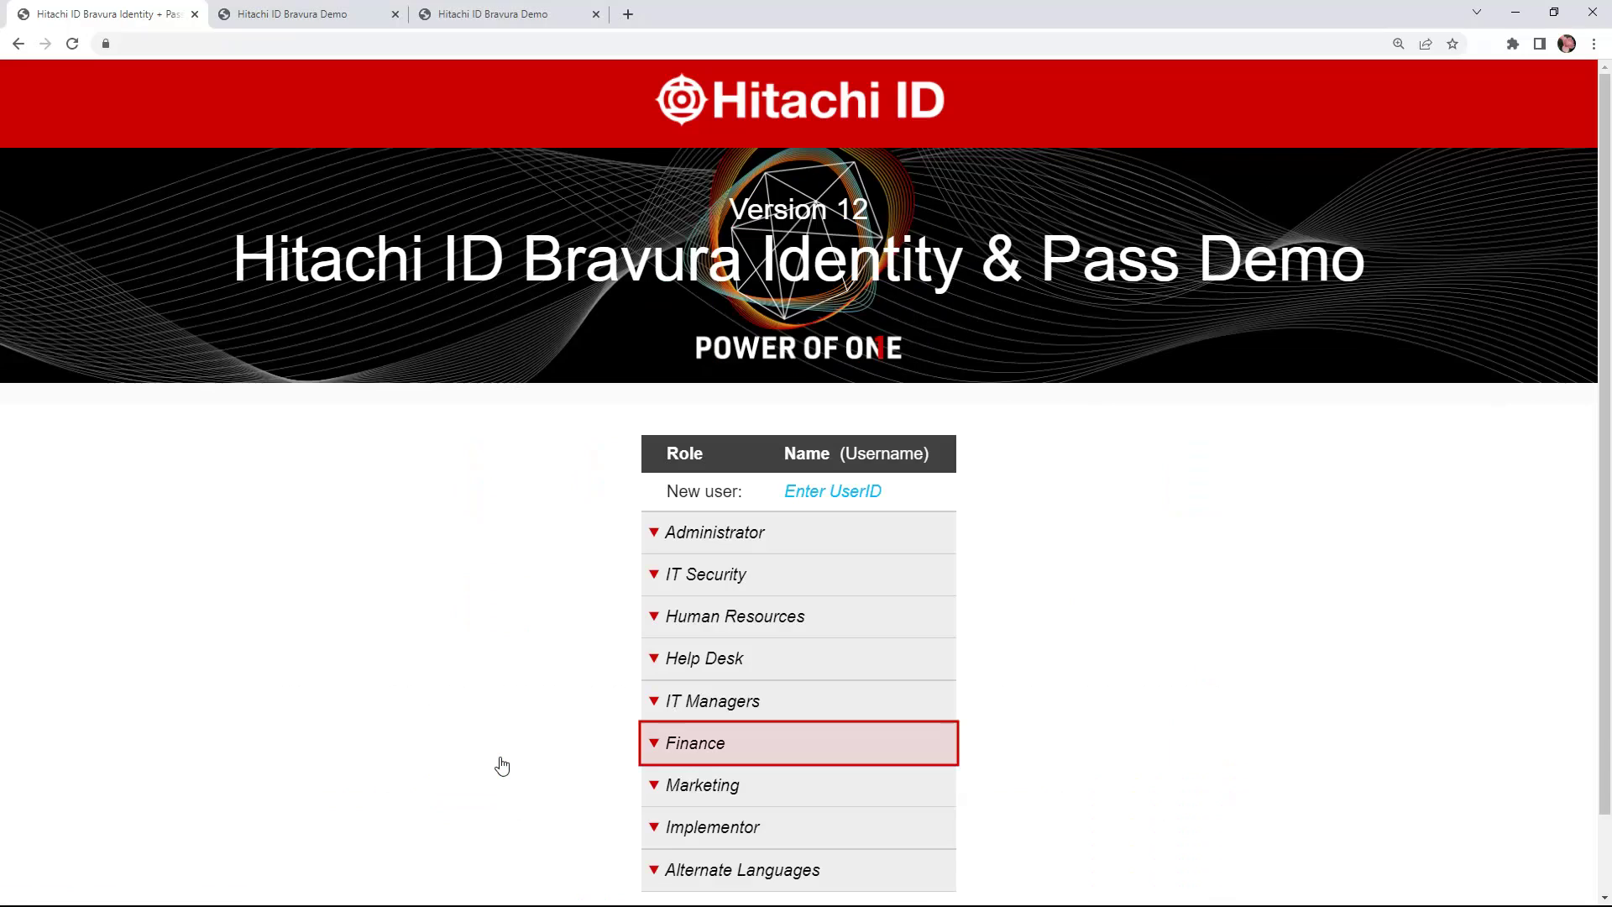
key("Return")
key("Tab")
key("Tab")
key("Tab")
key("Tab")
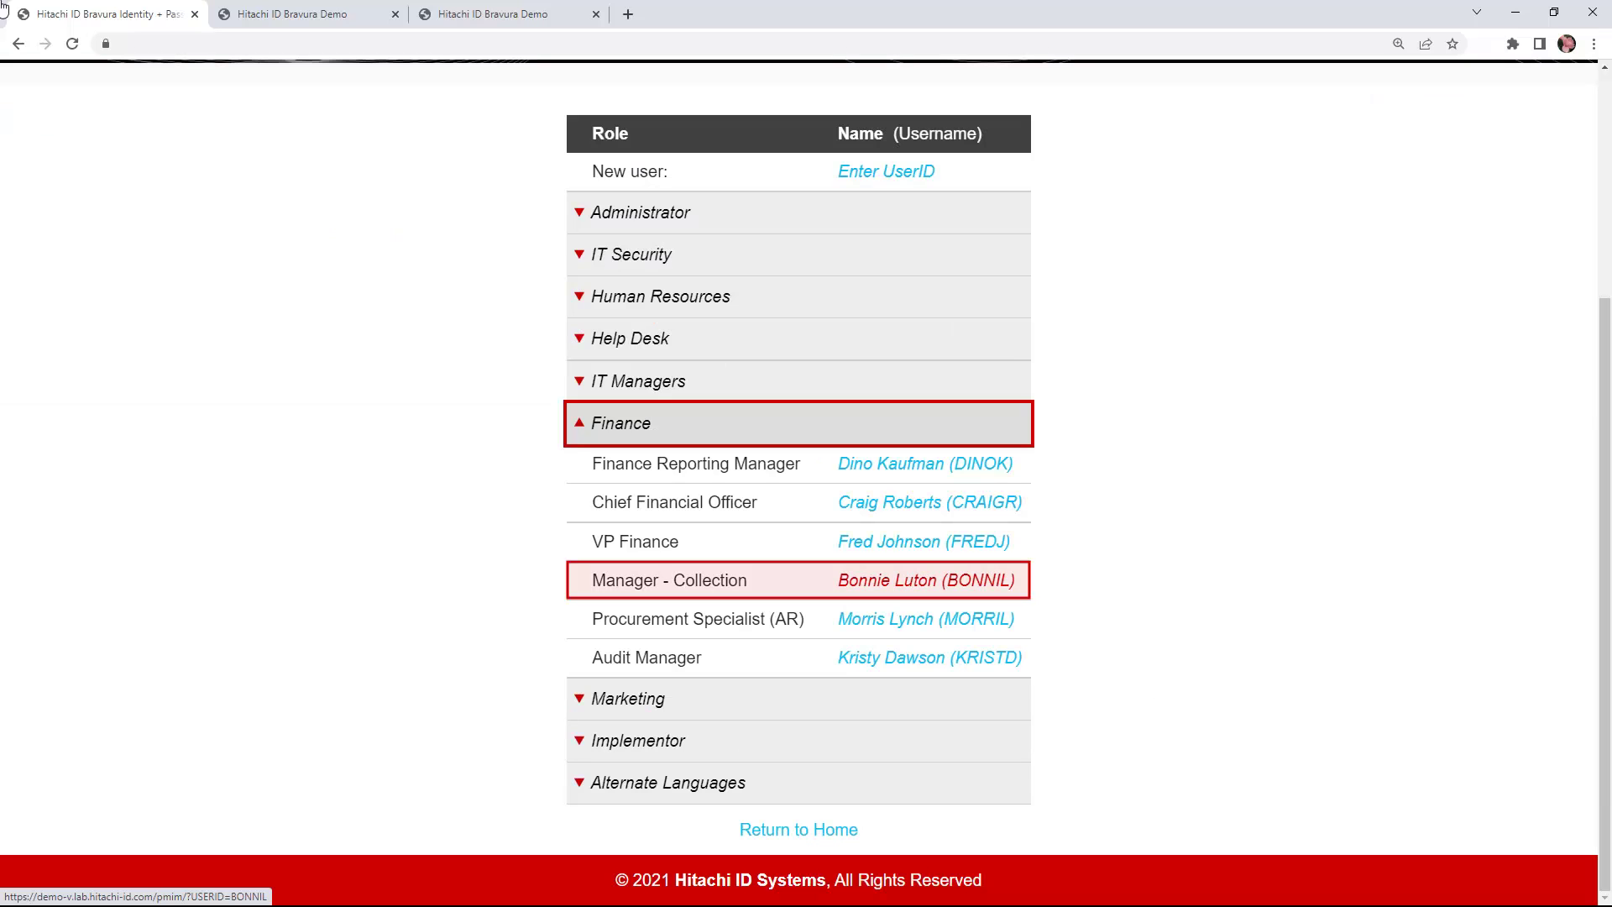
left_click(874, 589)
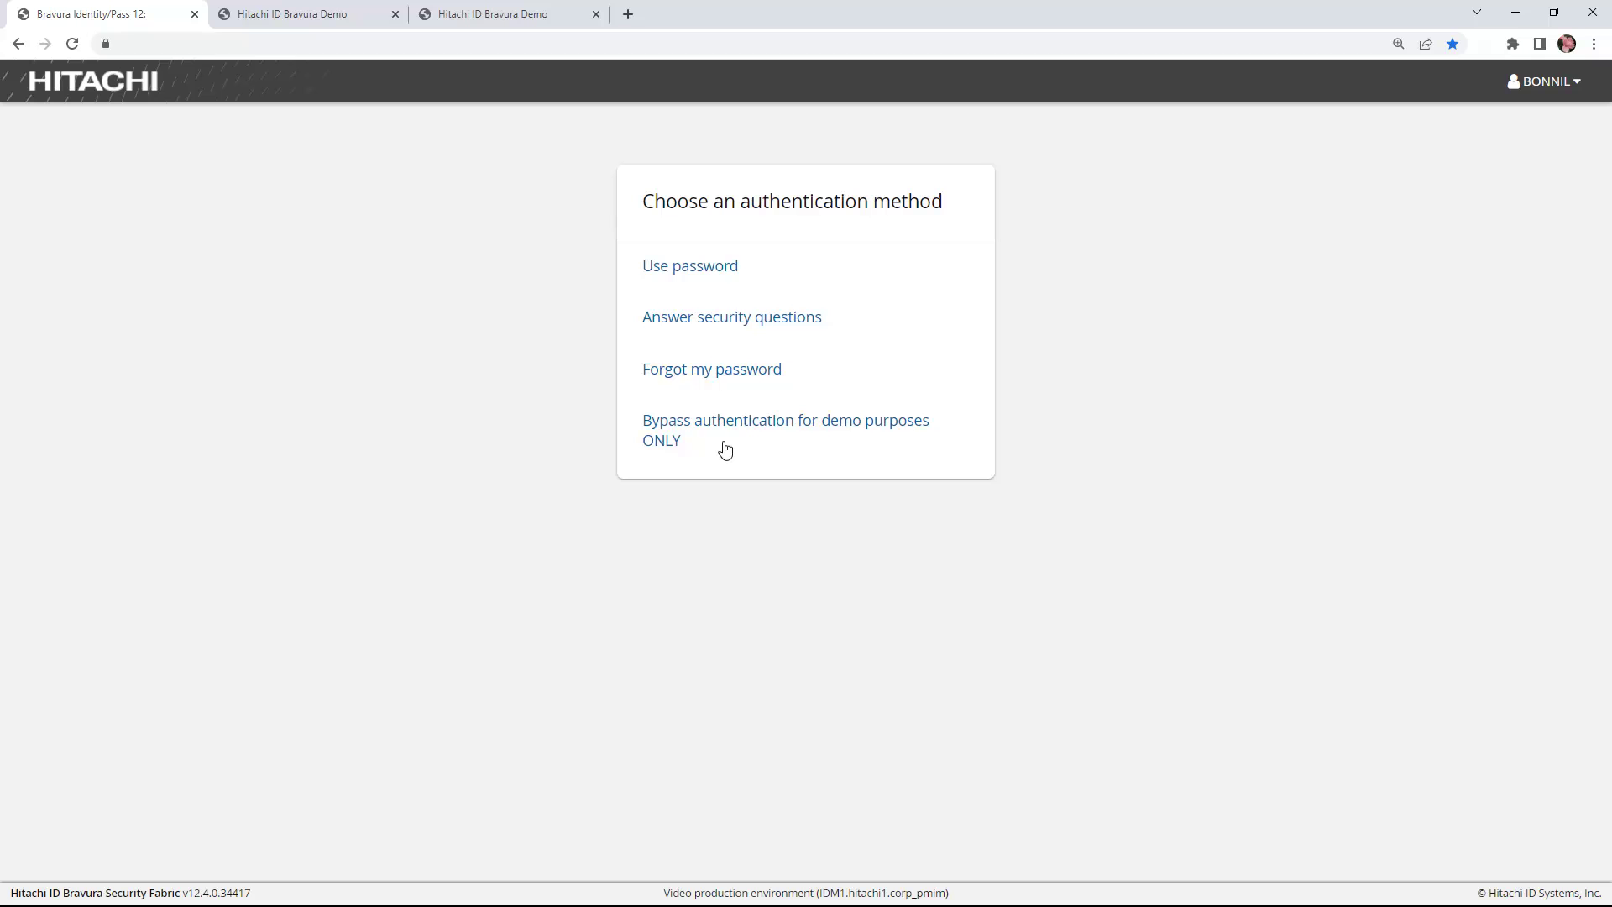
Log in as the collection manager by bypassing authentication for demo purposes.
left_click(724, 450)
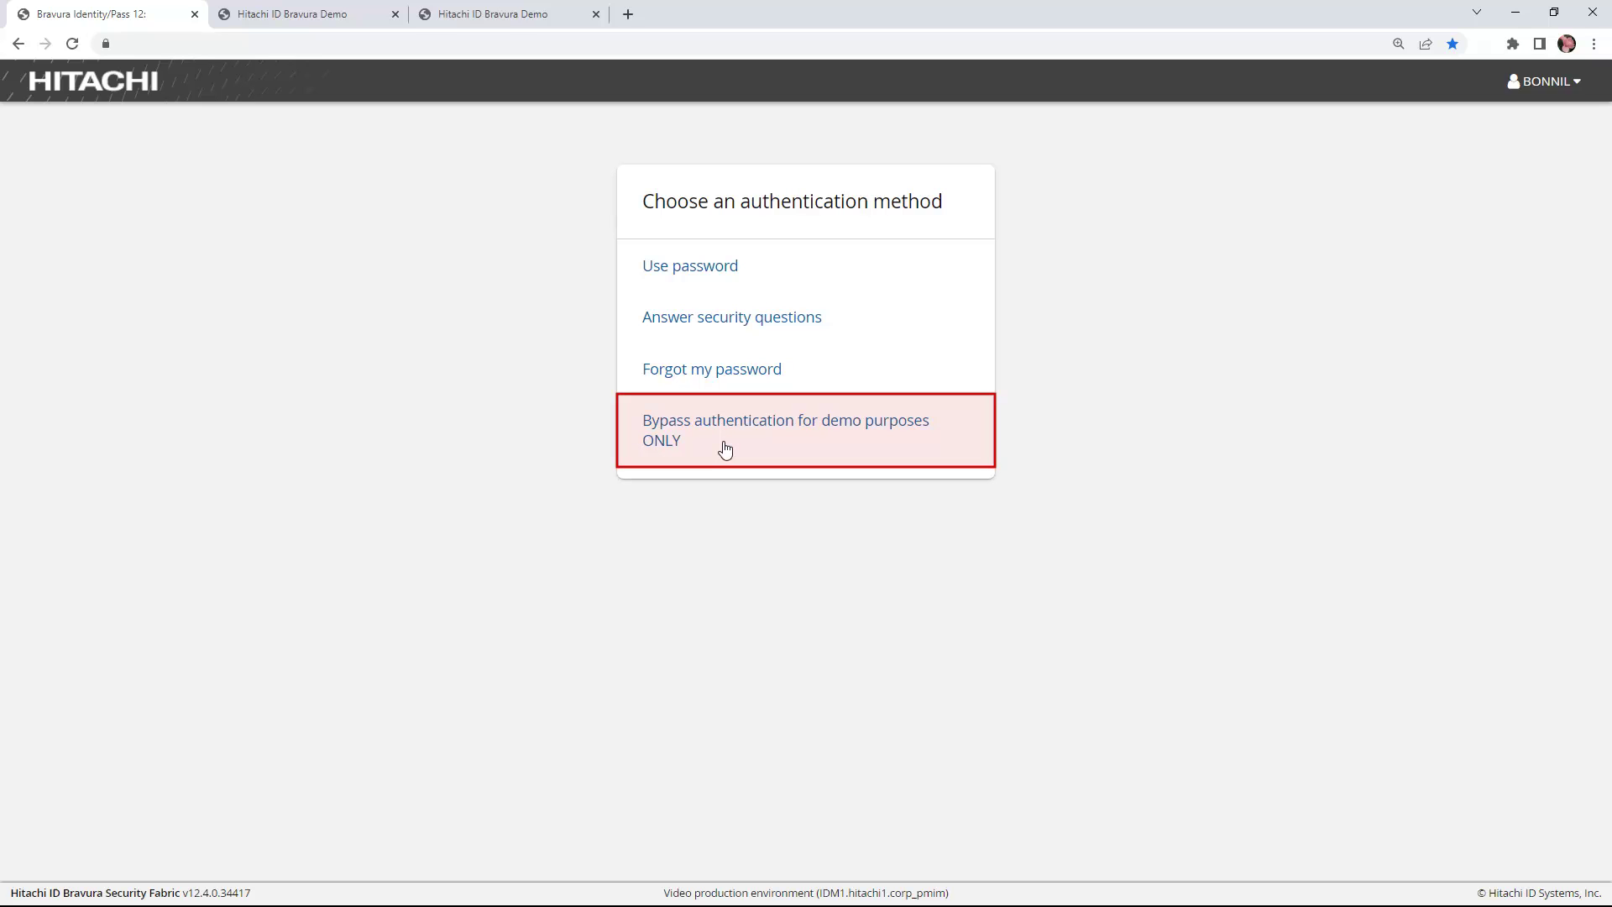
left_click(725, 450)
left_click(685, 322)
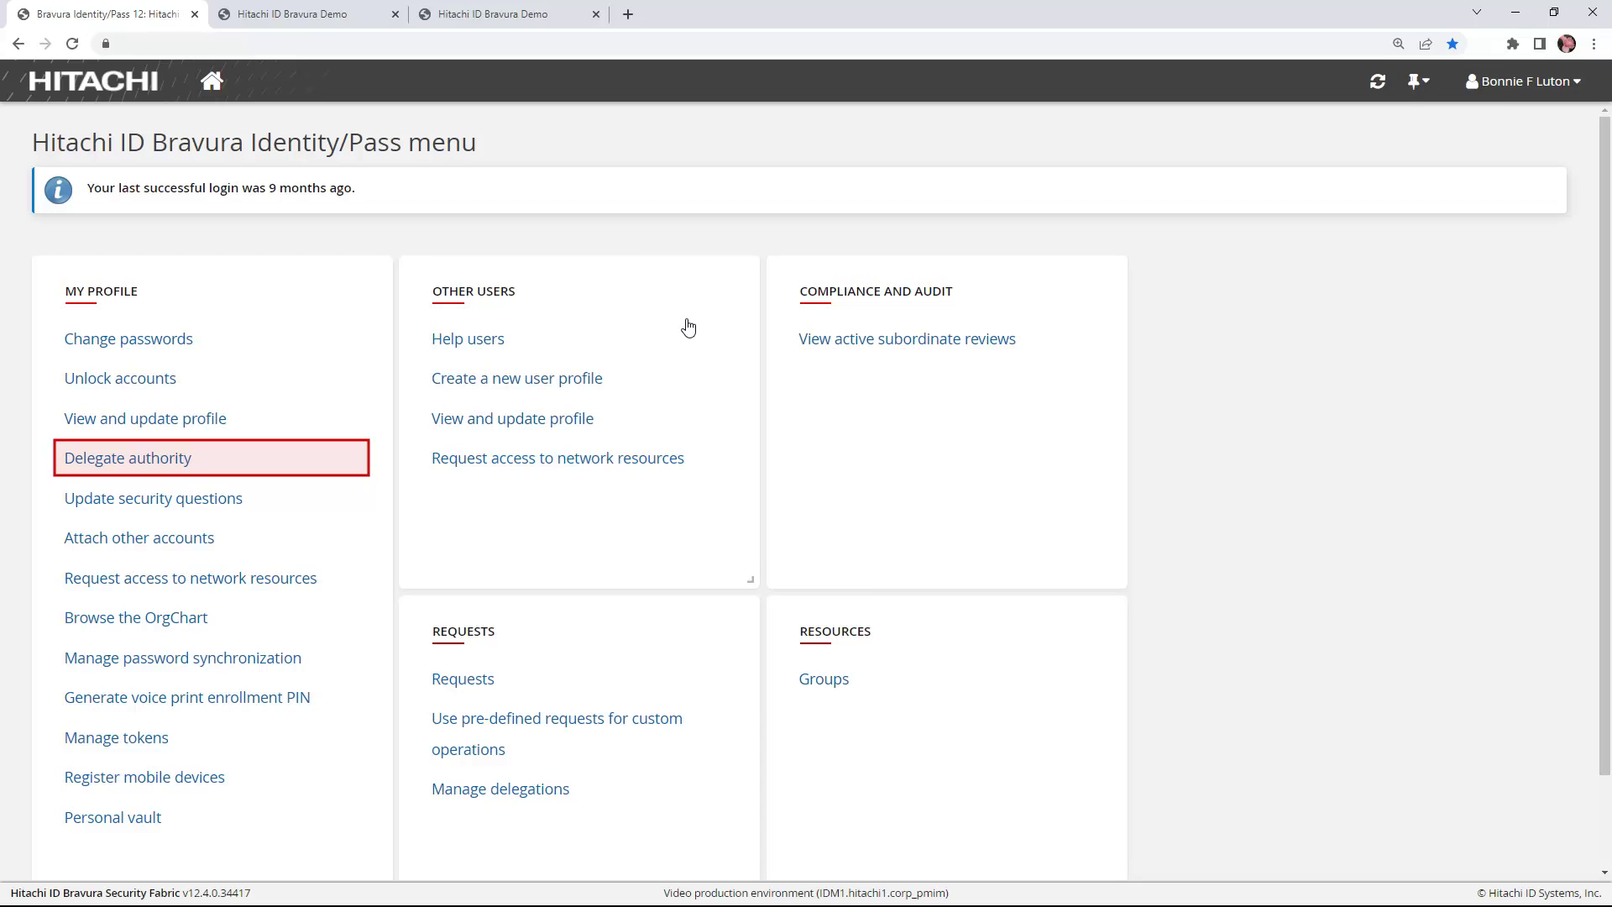
Add a new authority delegation from the manager's own profile and choose the Finance procurement specialist as the delegate, searching by first name.
left_click(204, 467)
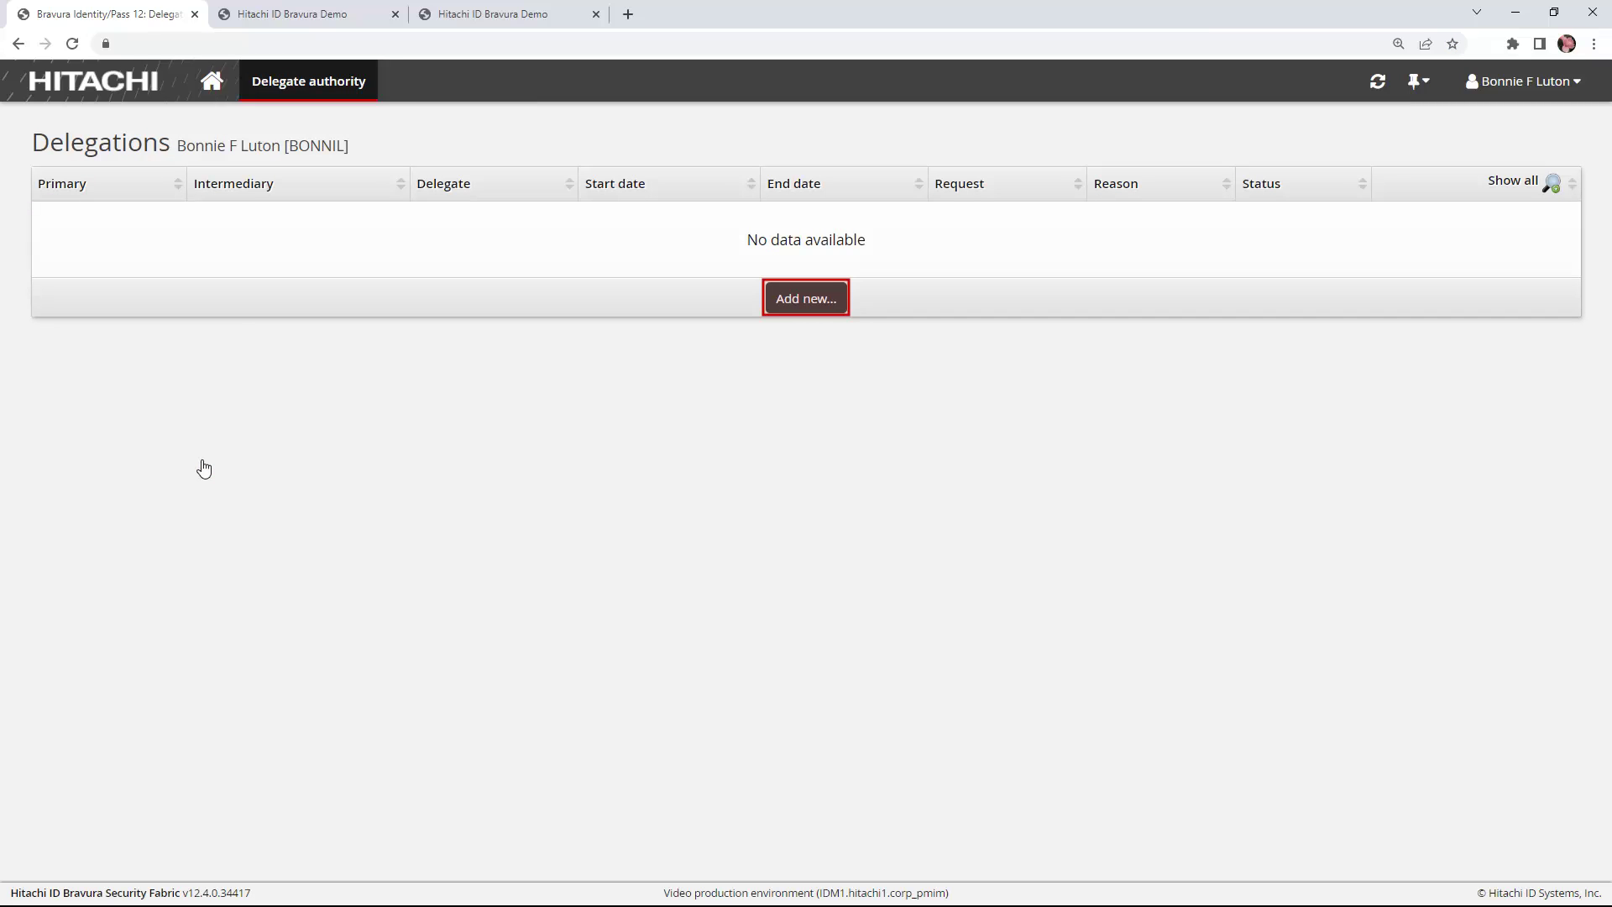
left_click(808, 305)
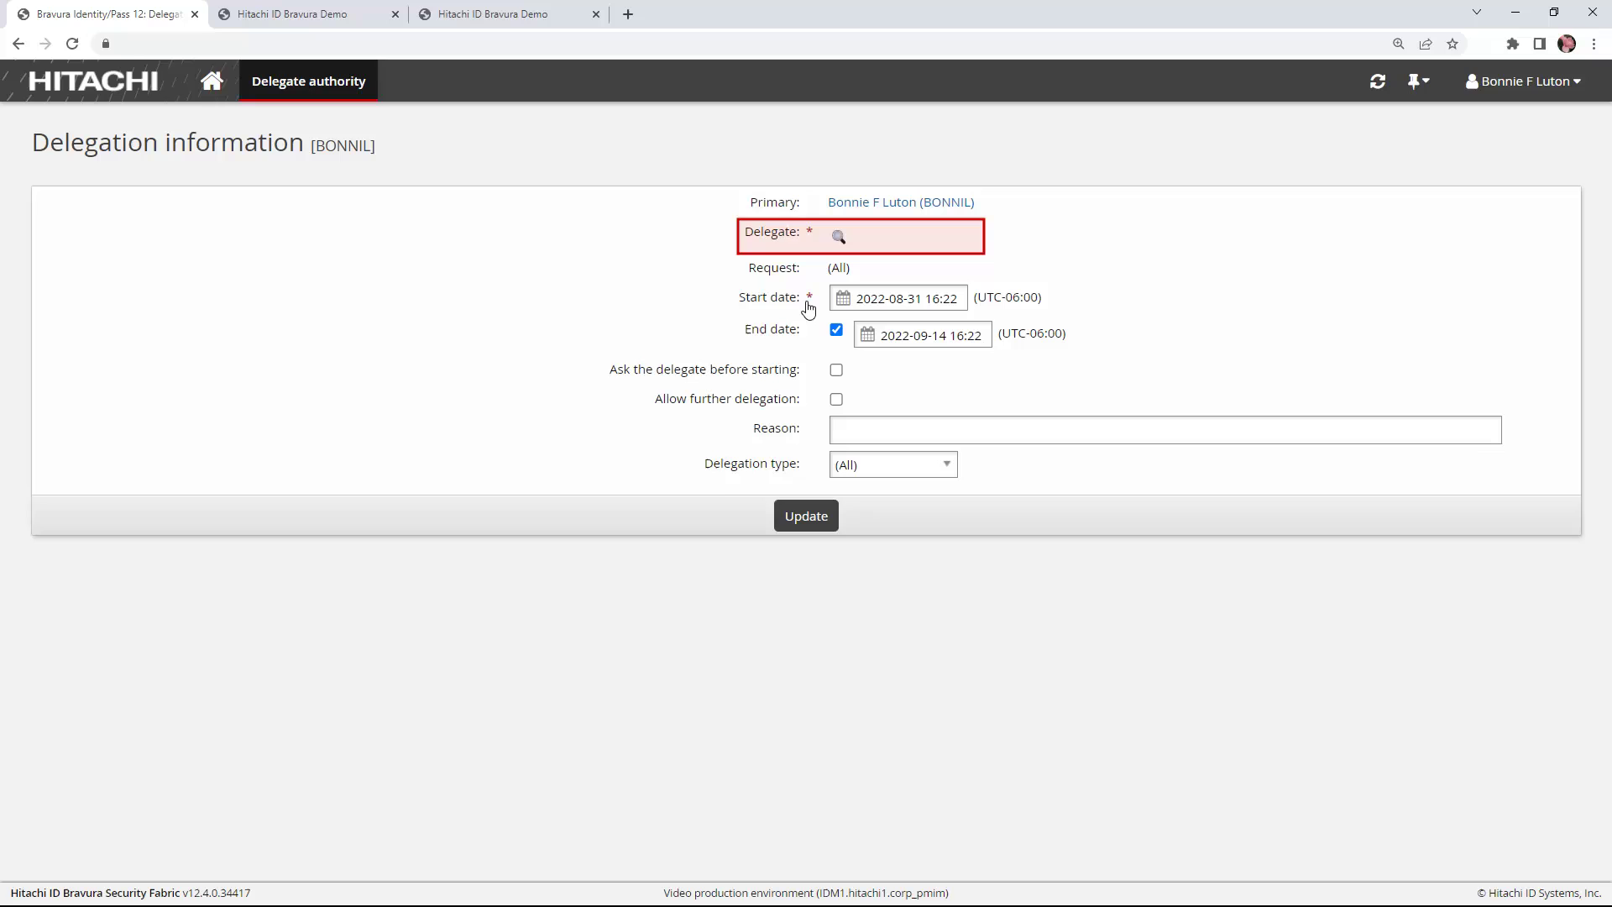
left_click(838, 239)
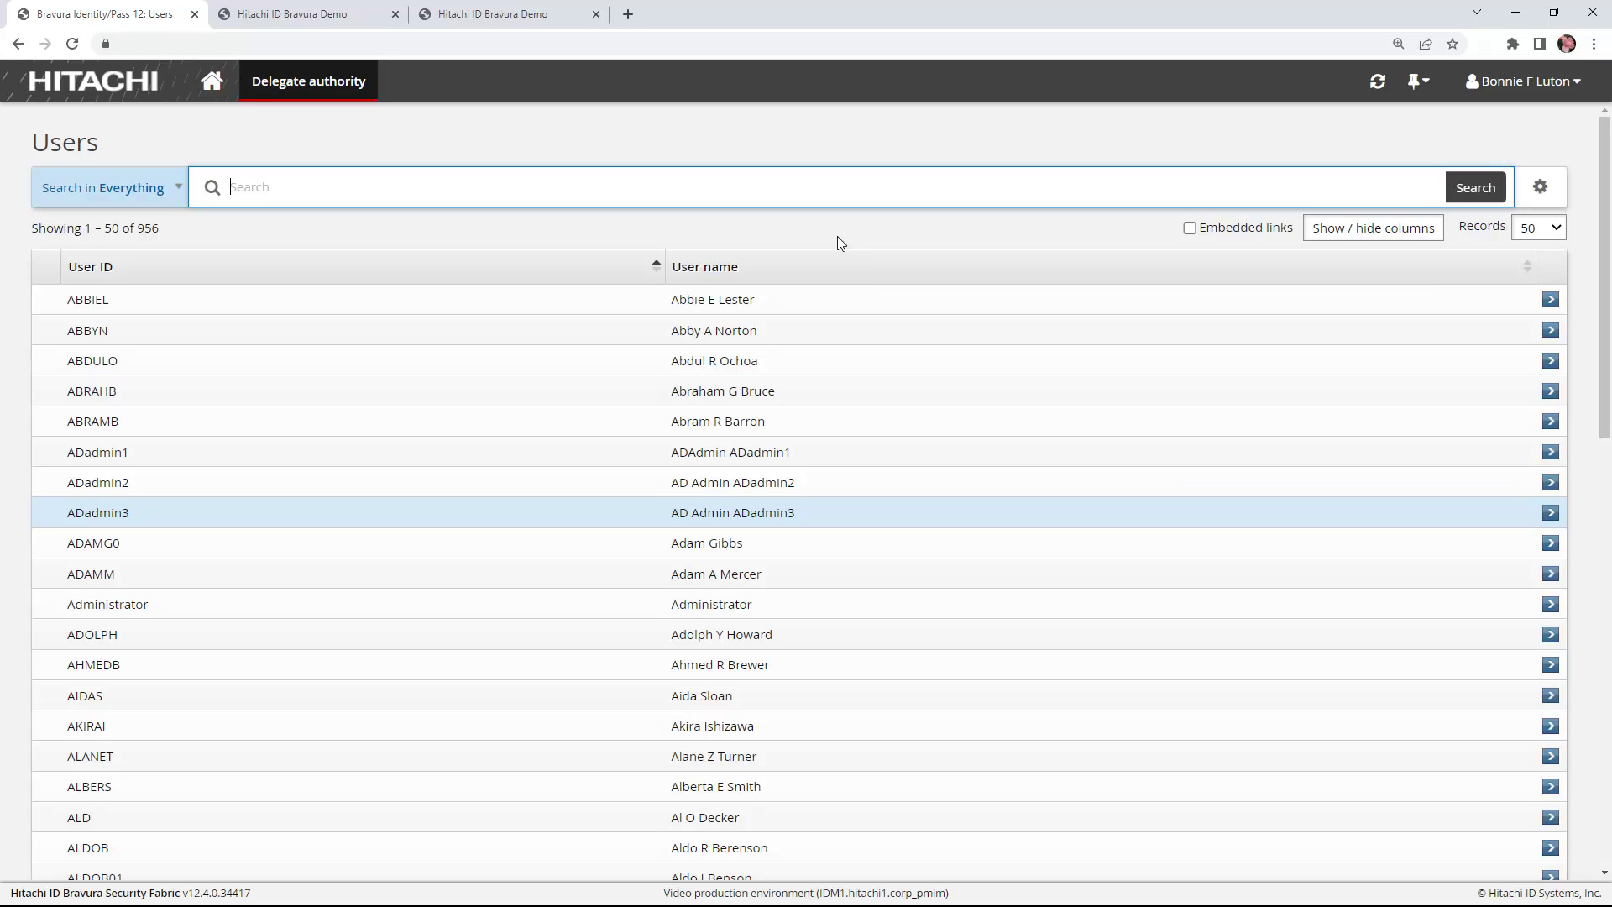
type("morris")
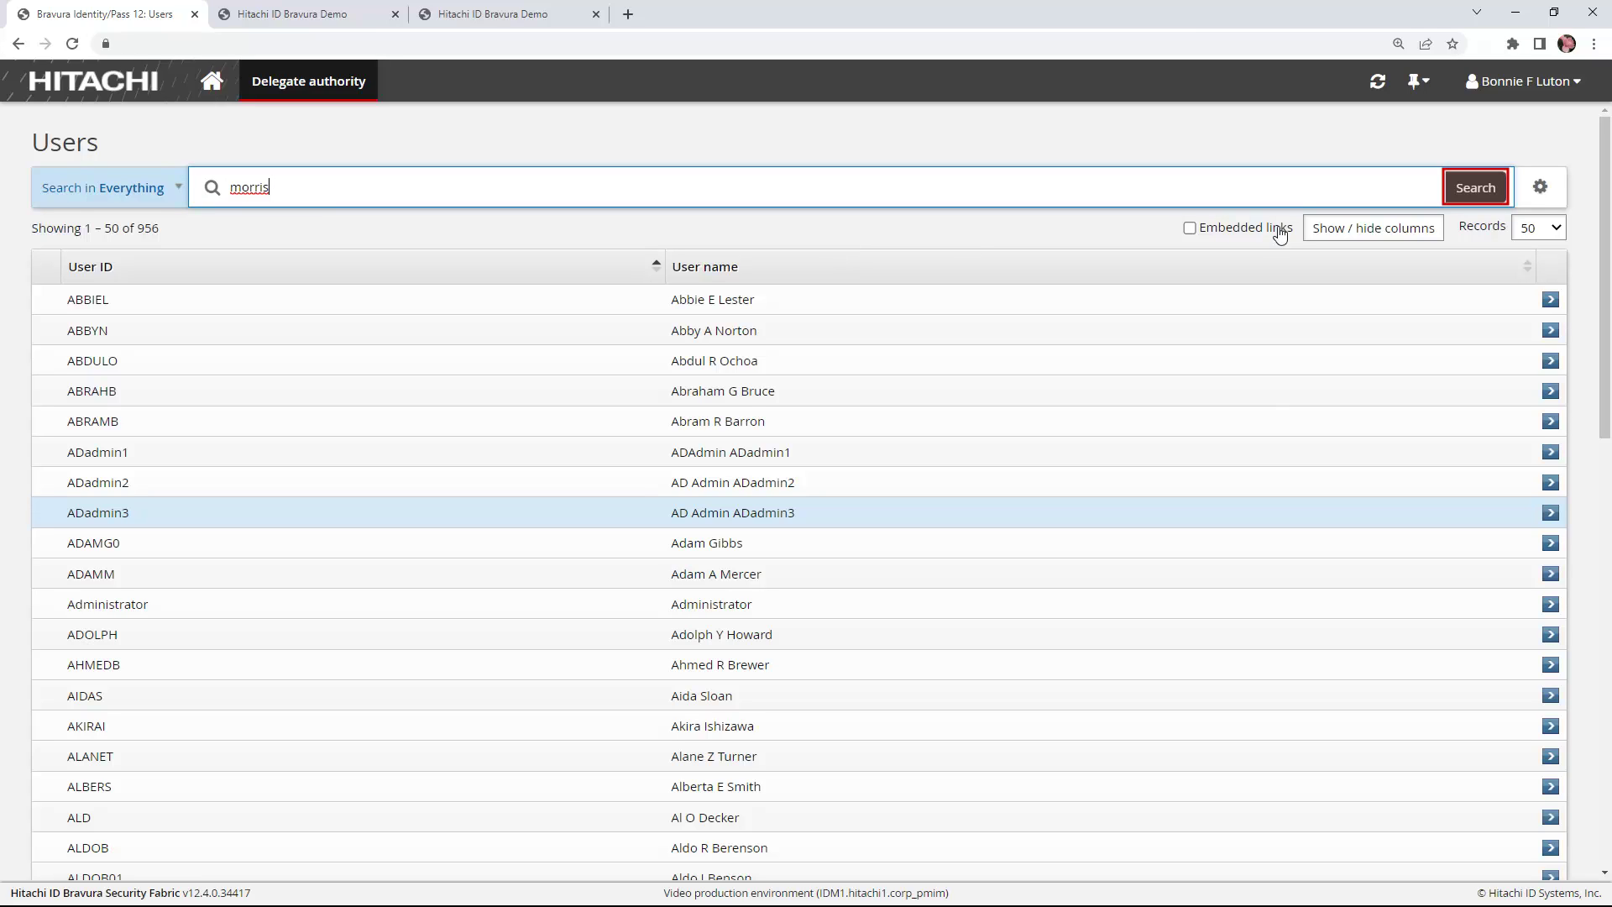
left_click(1475, 188)
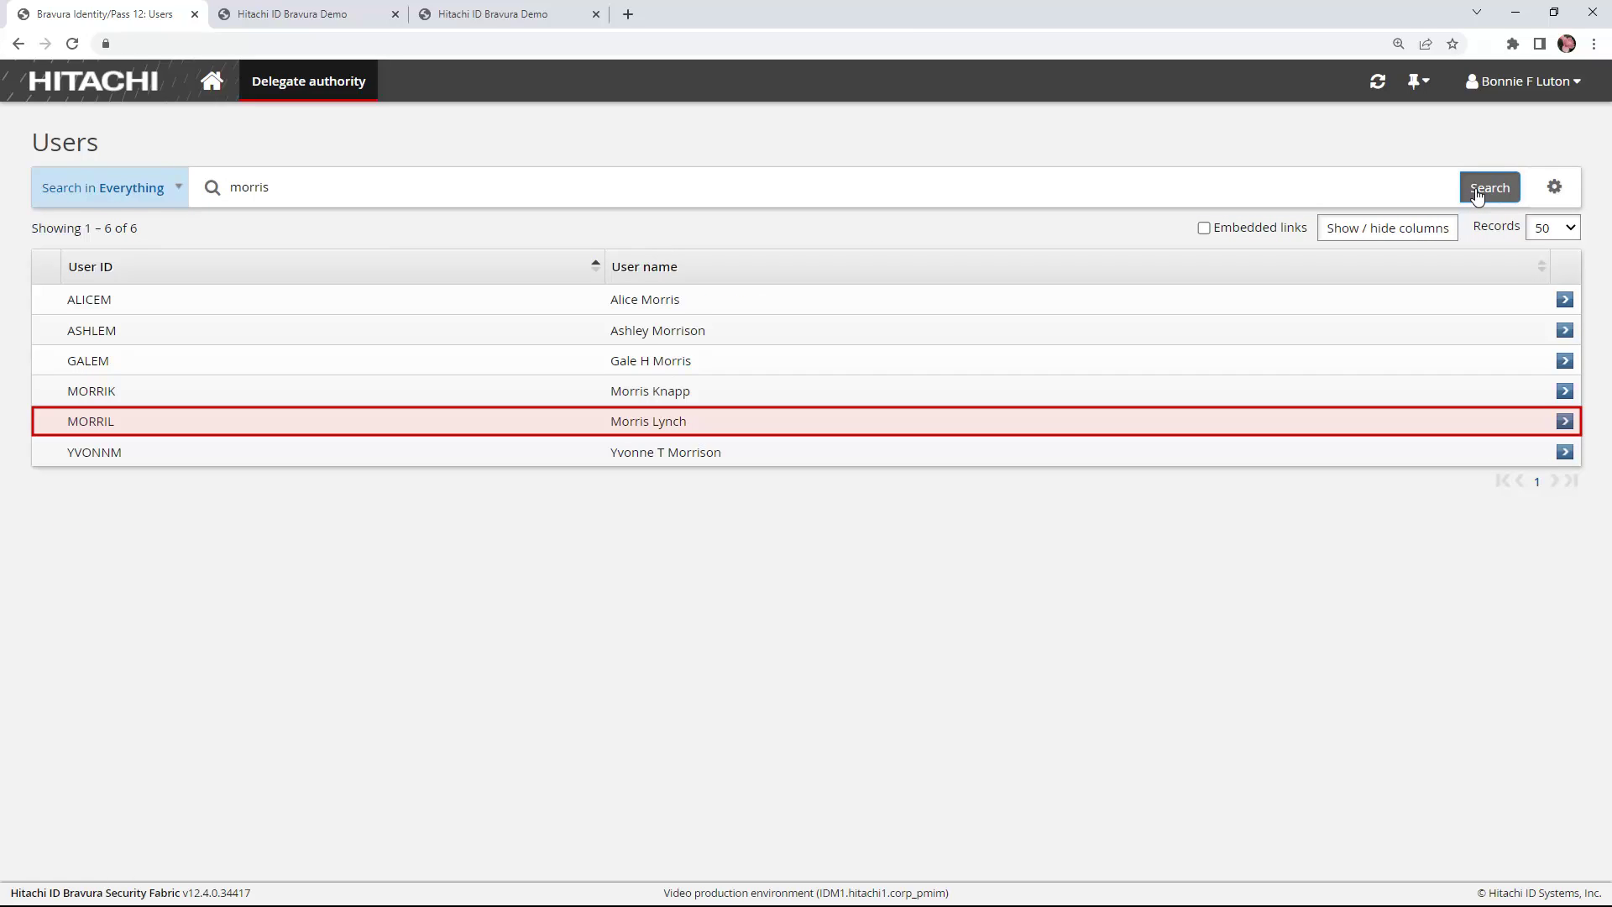
left_click(716, 421)
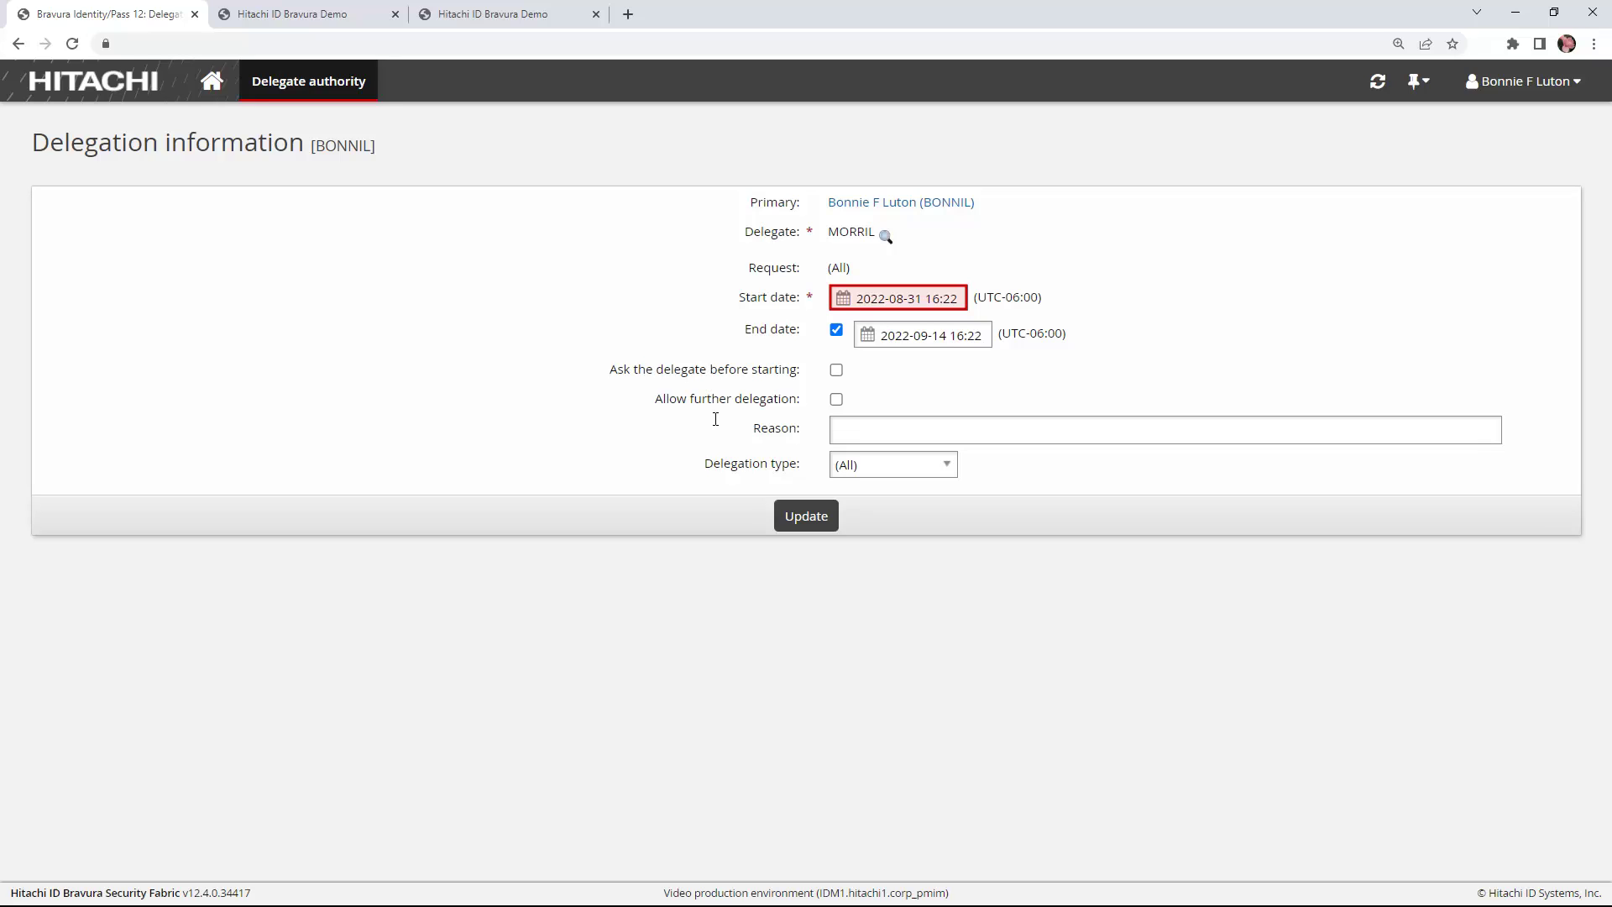
Set the delegation's start date to 2022-09-05 and its end date to 2022-09-16.
left_click(891, 300)
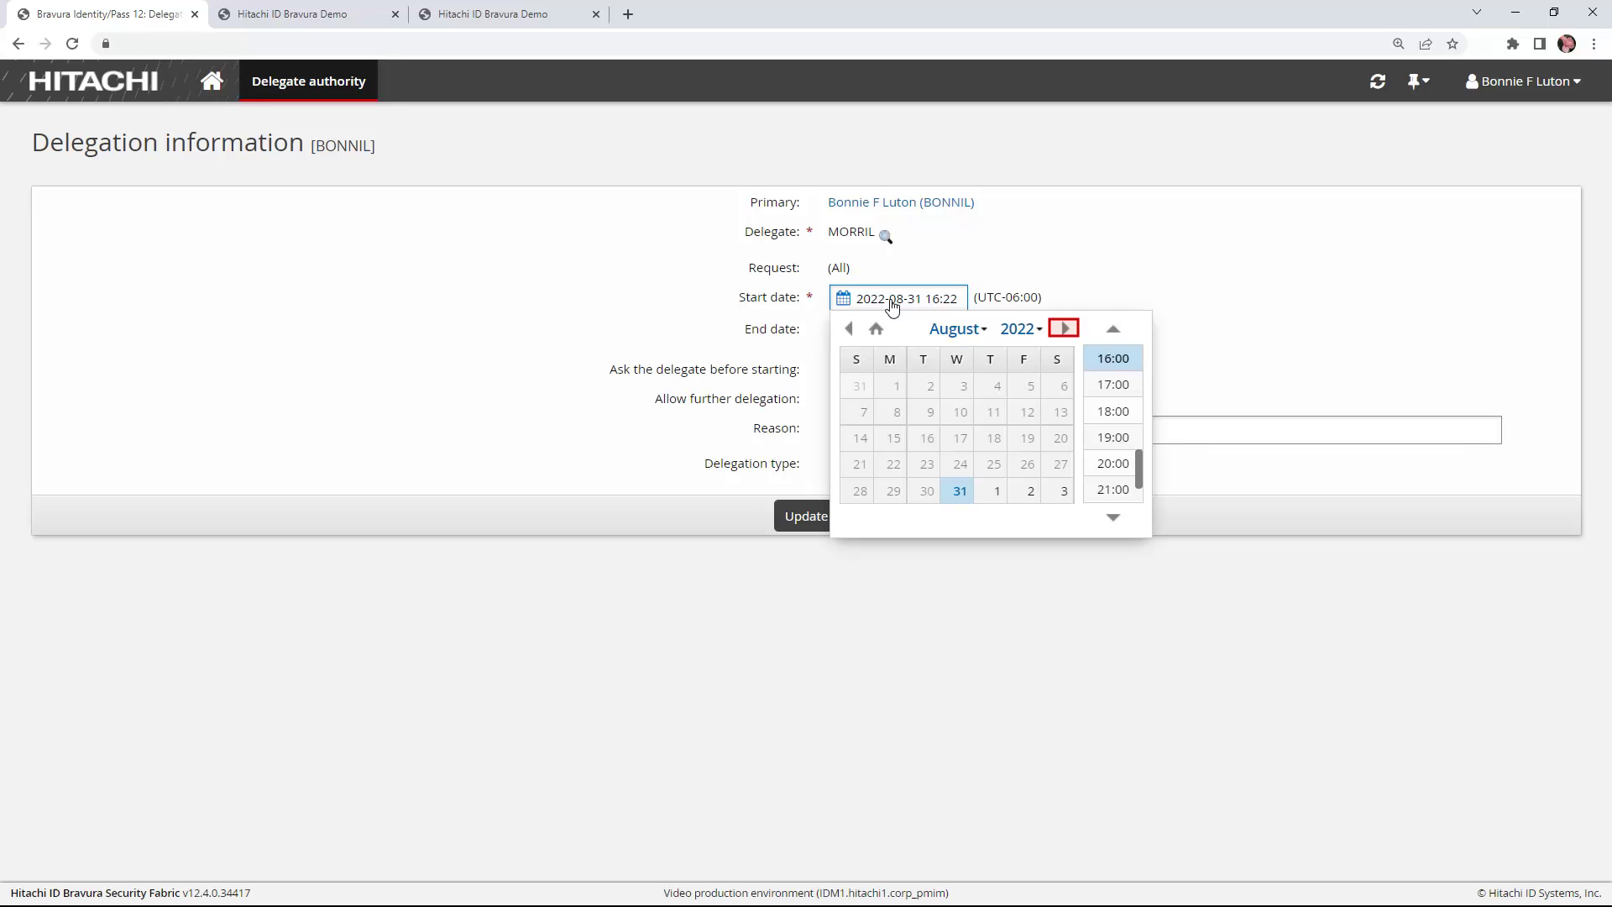
left_click(1065, 329)
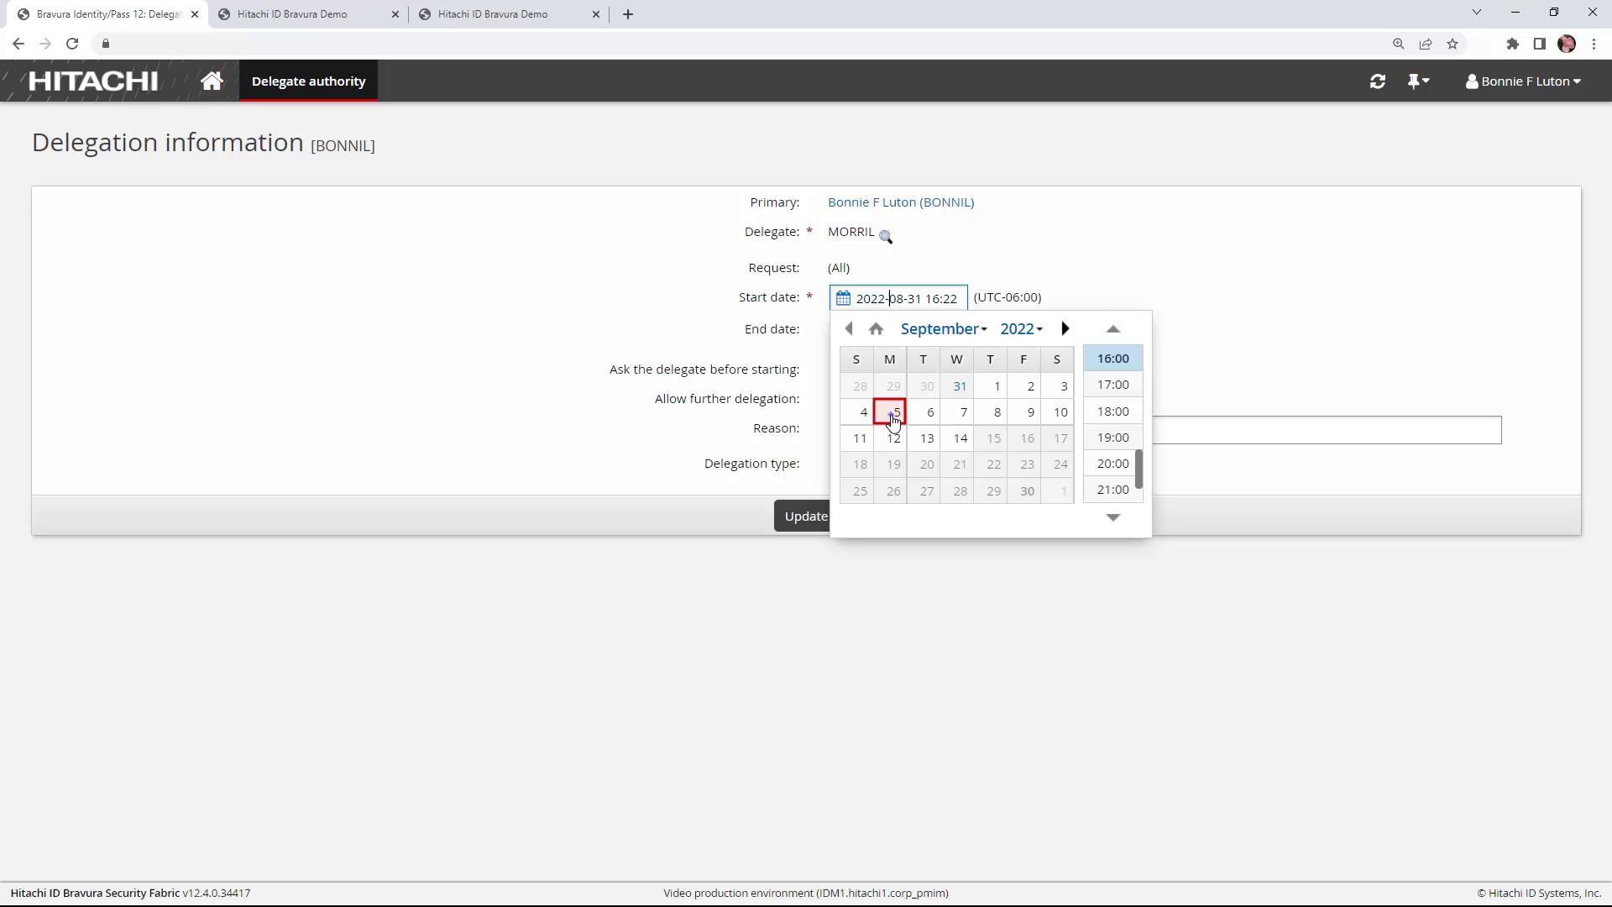
left_click(892, 412)
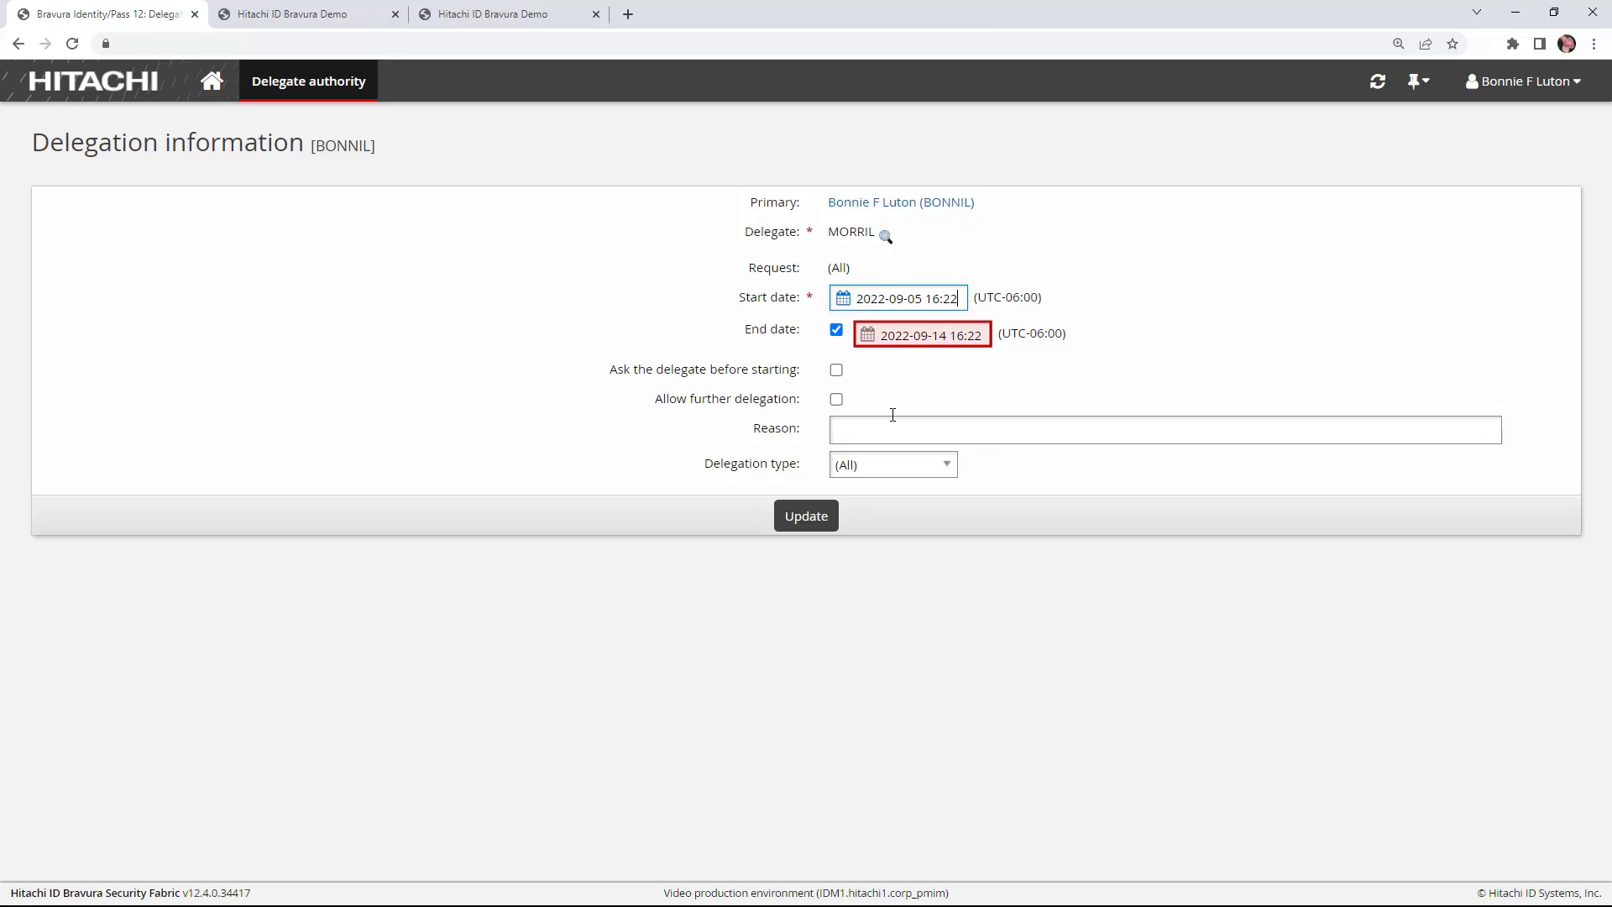
left_click(931, 341)
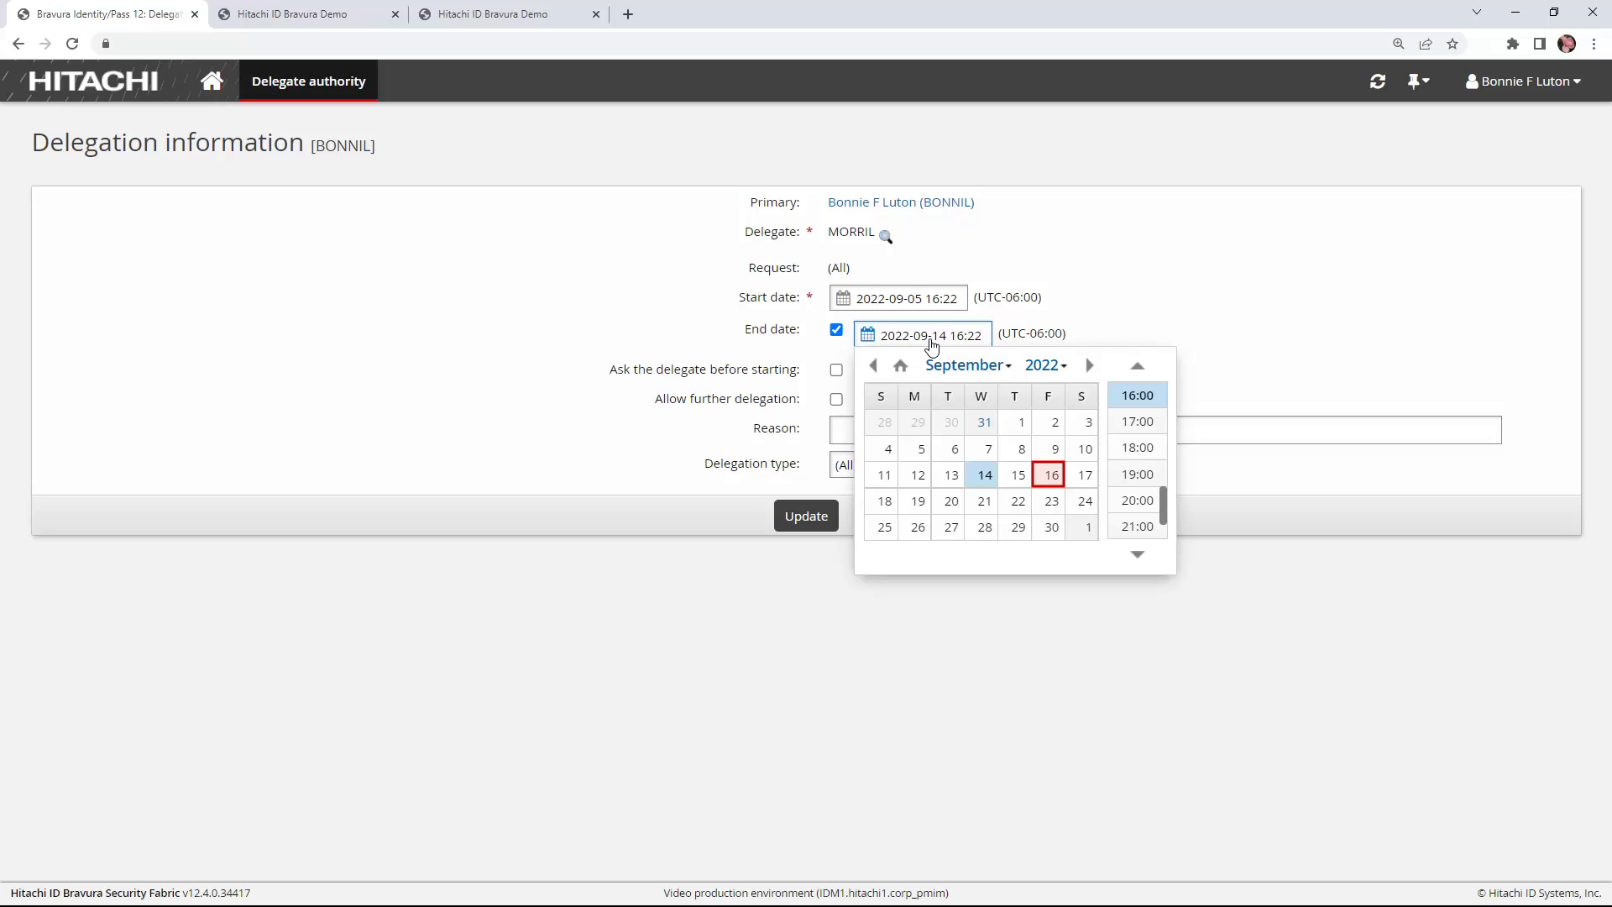
left_click(1050, 477)
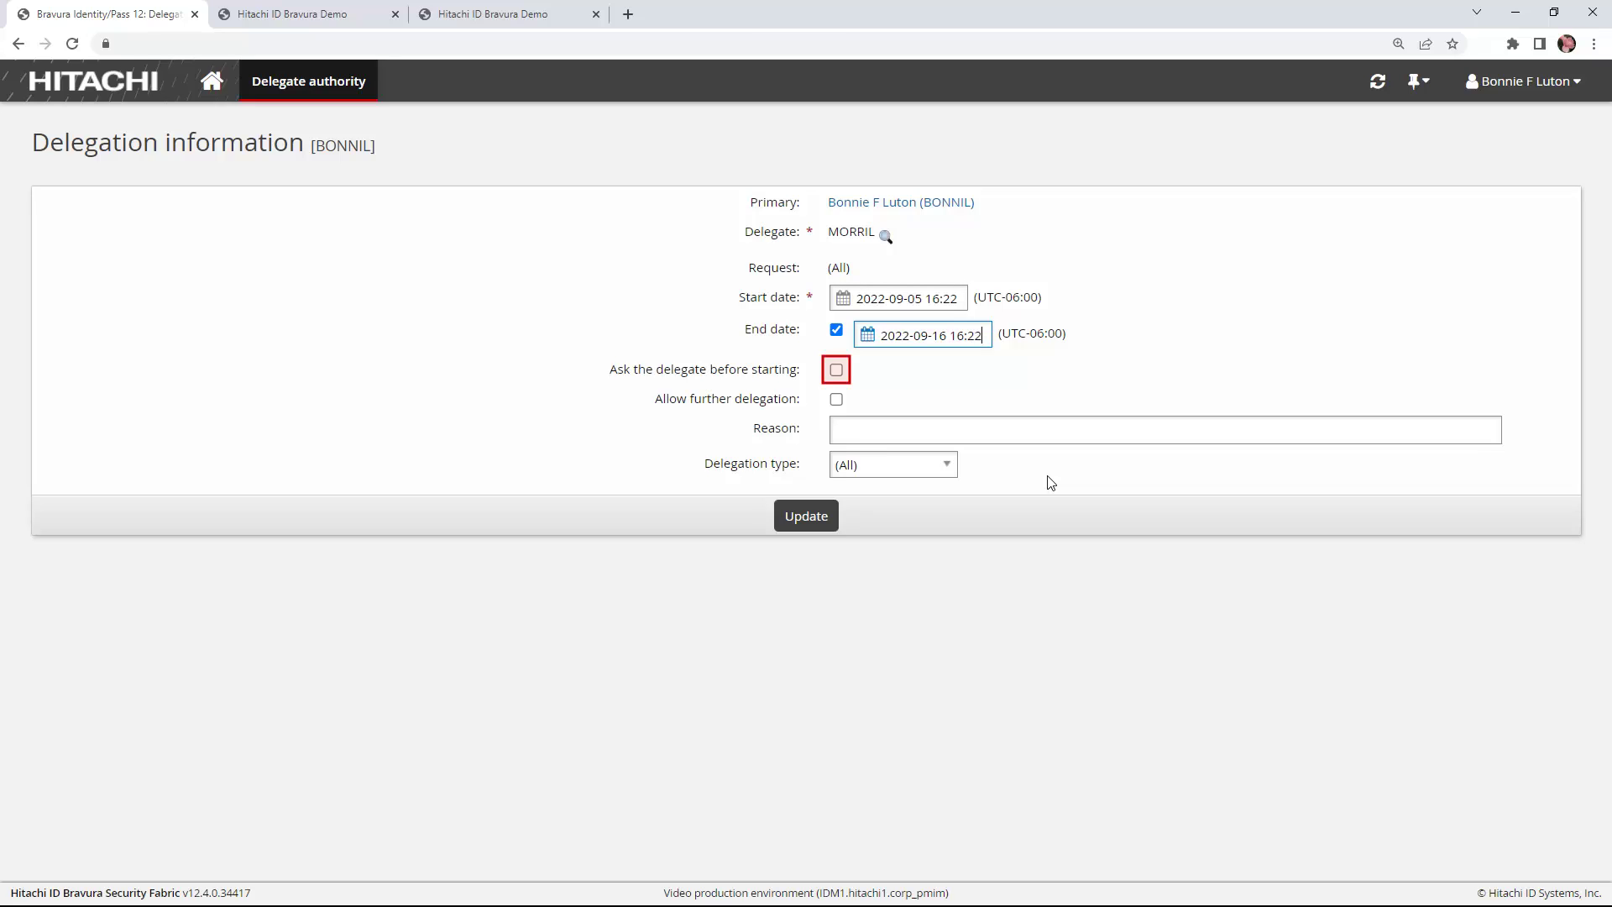
Require asking the delegate before starting and enter the reason "Going to Hawaii for two weeks".
left_click(836, 370)
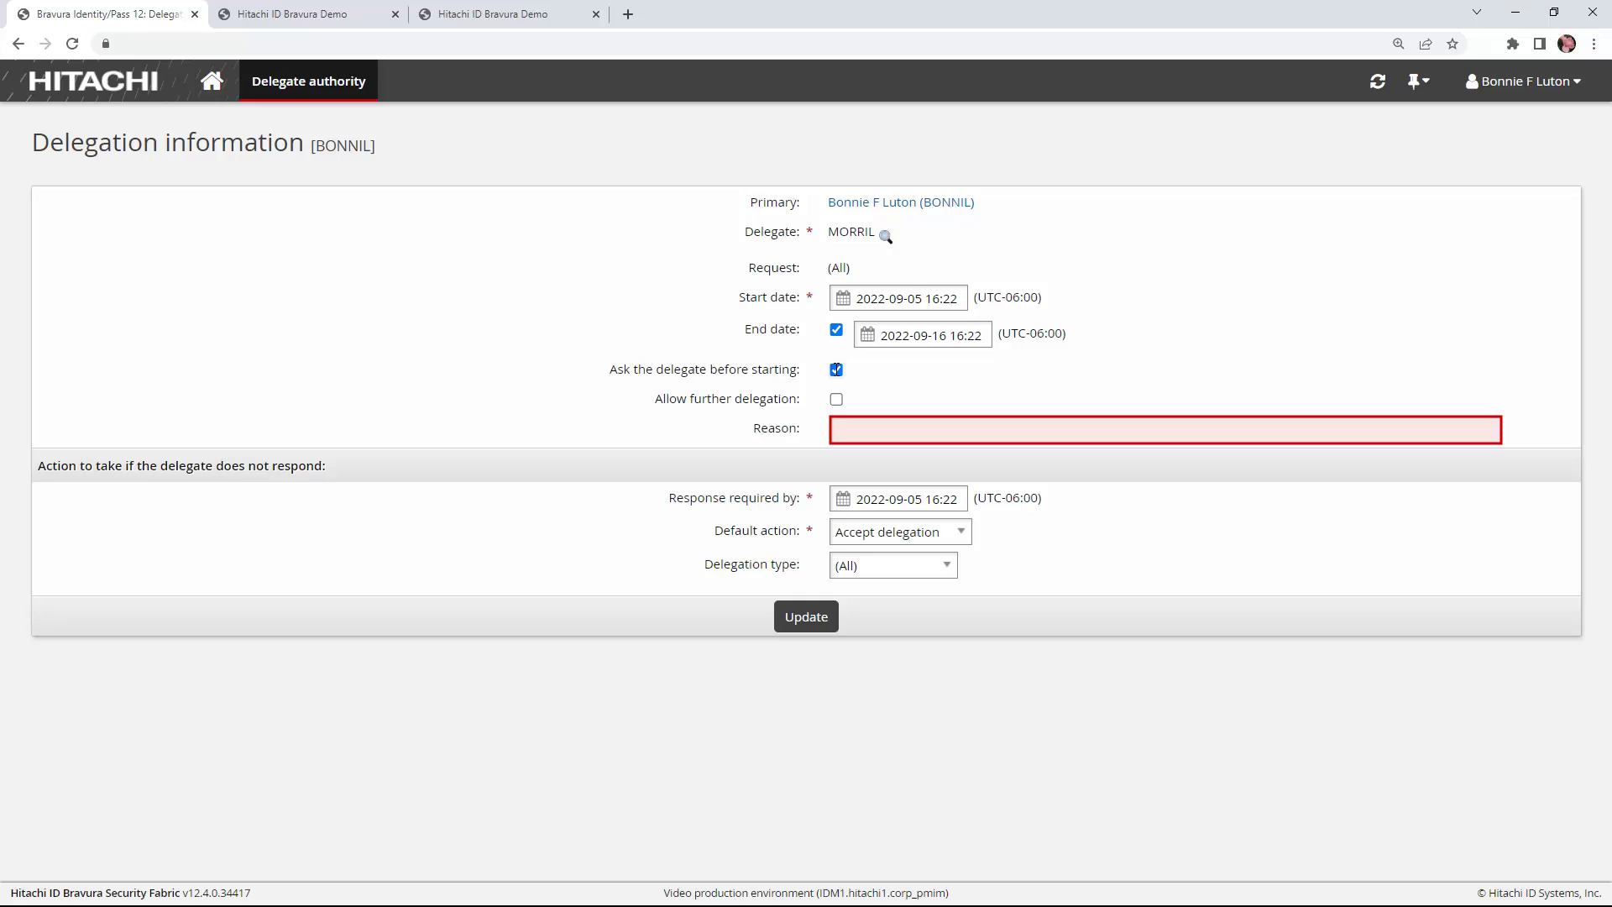
left_click(866, 429)
type("Going to Hawaii for two weeks")
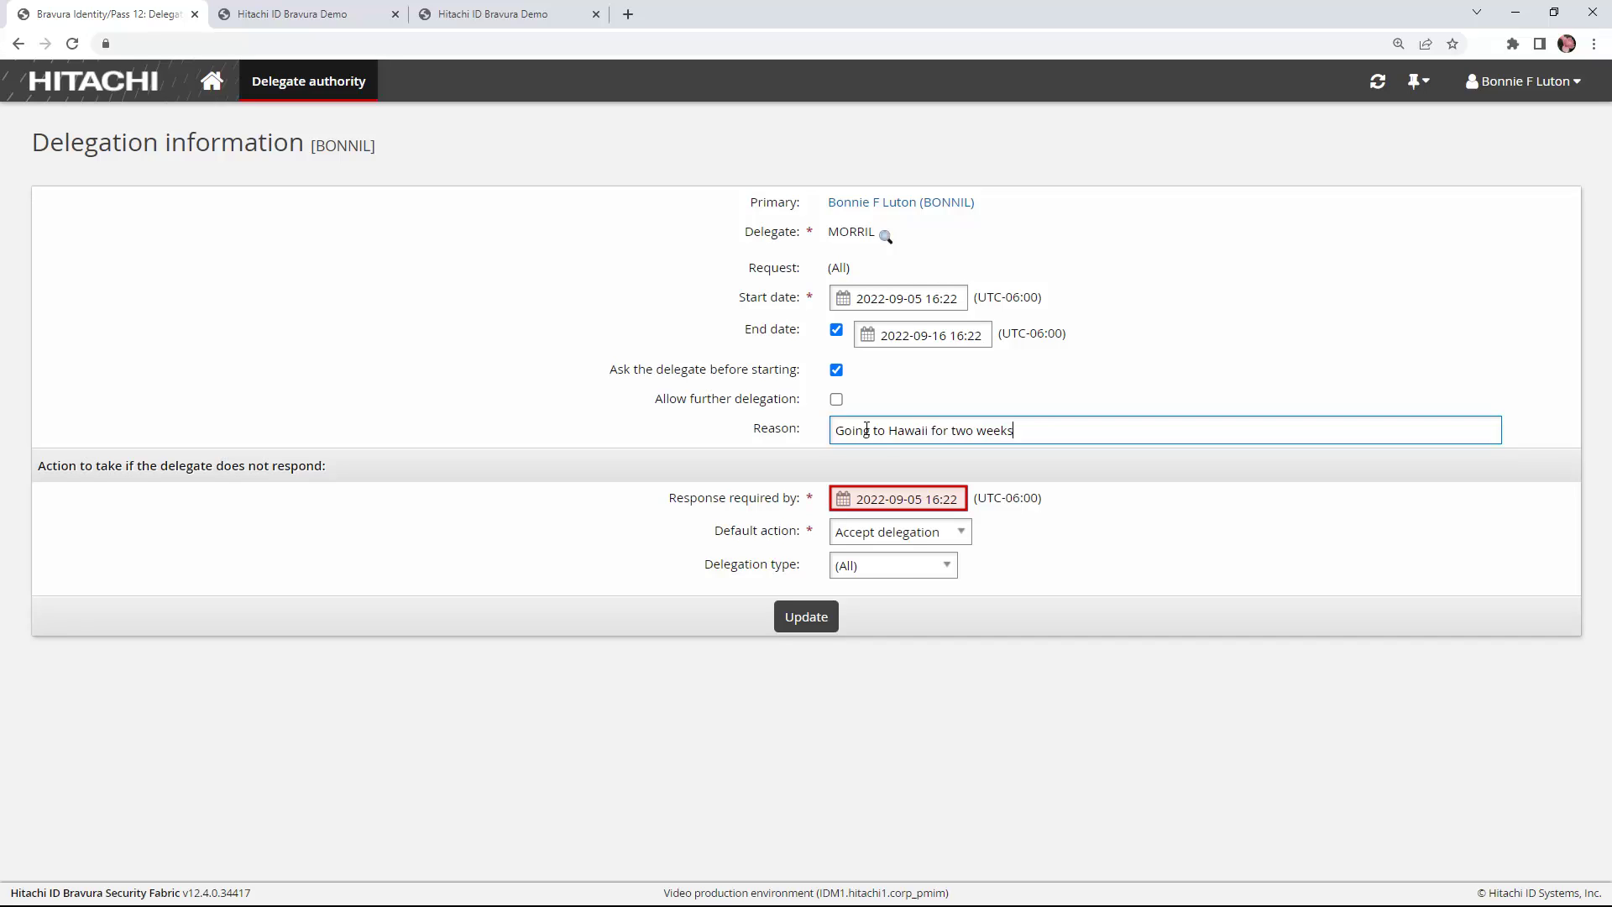
Require a response by 2022-09-02, keep Accept delegation as default action and (All) as delegation type, and submit the delegation.
left_click(892, 502)
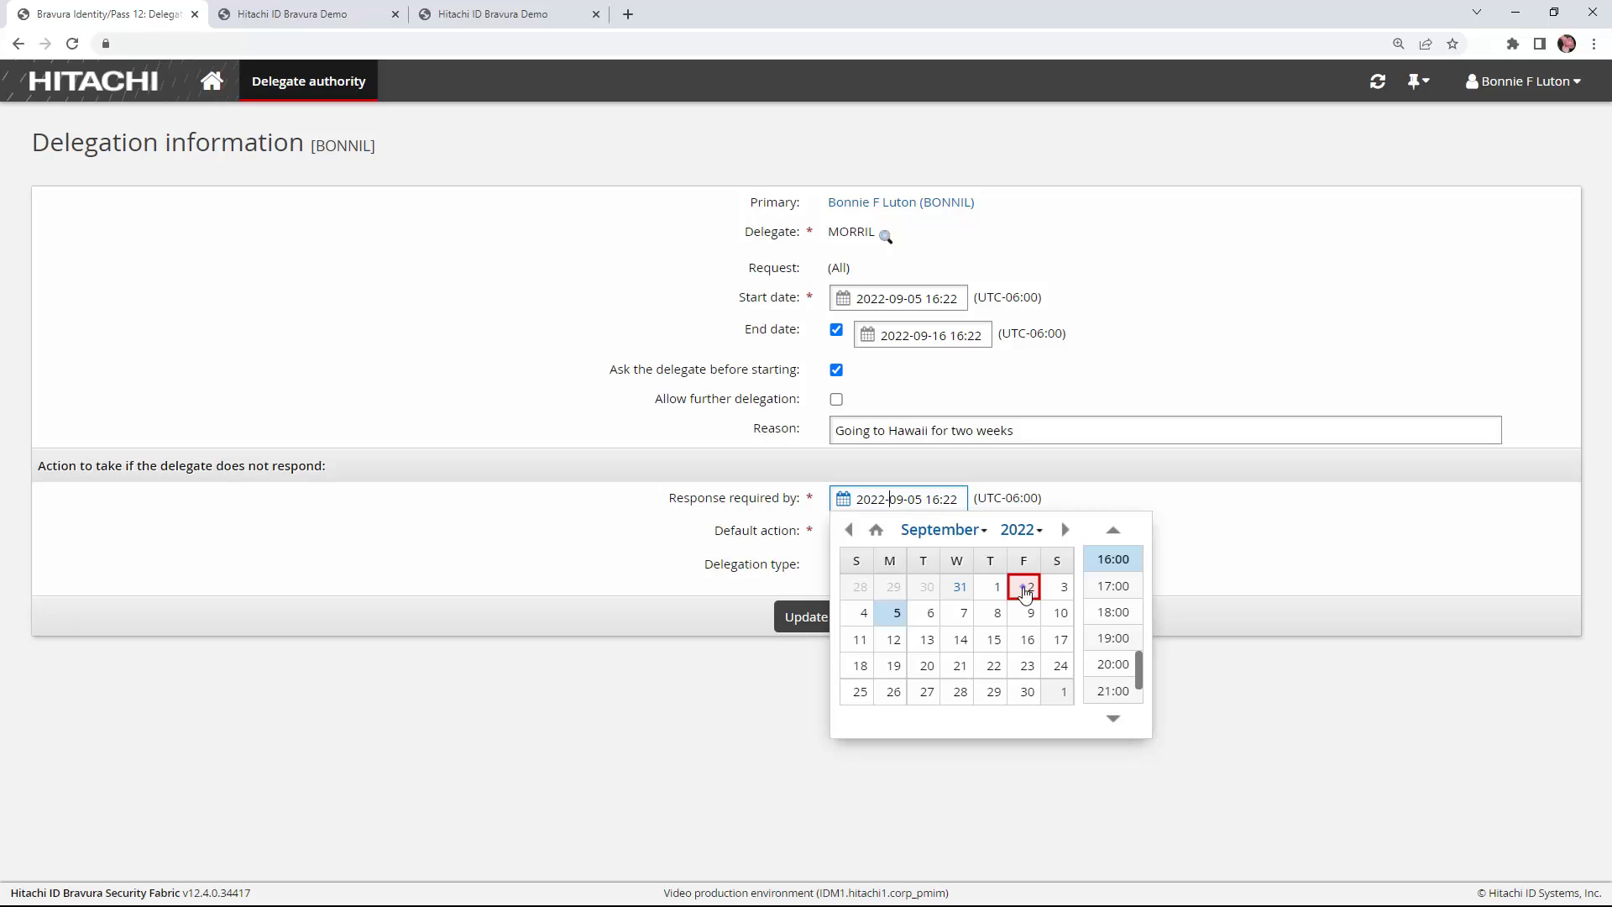
left_click(1029, 587)
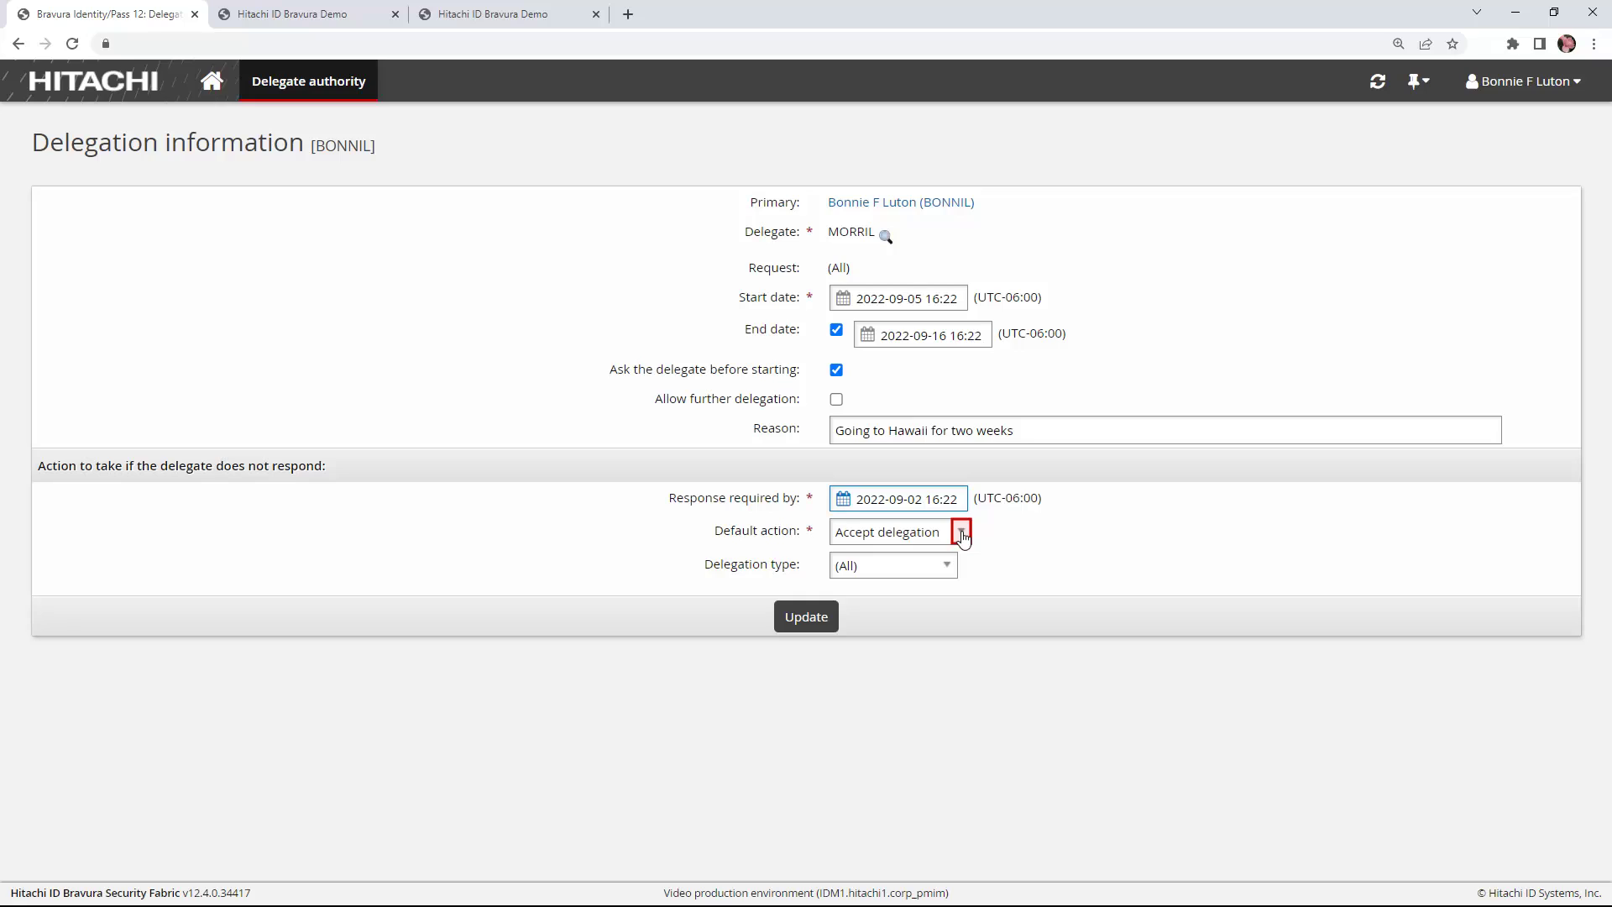
left_click(961, 534)
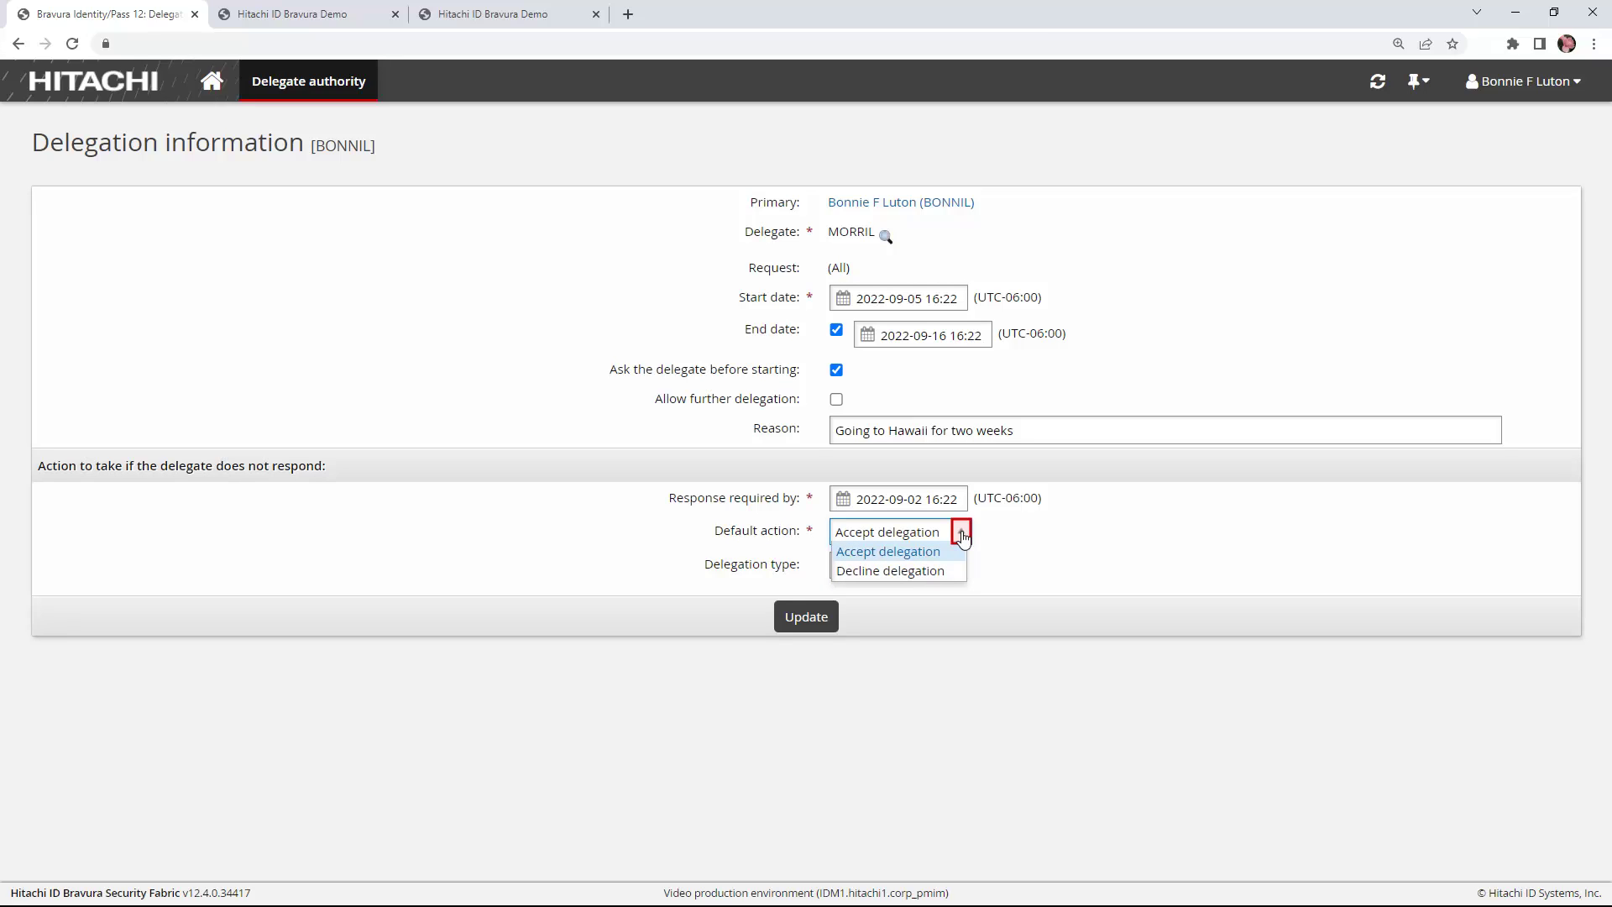
left_click(962, 537)
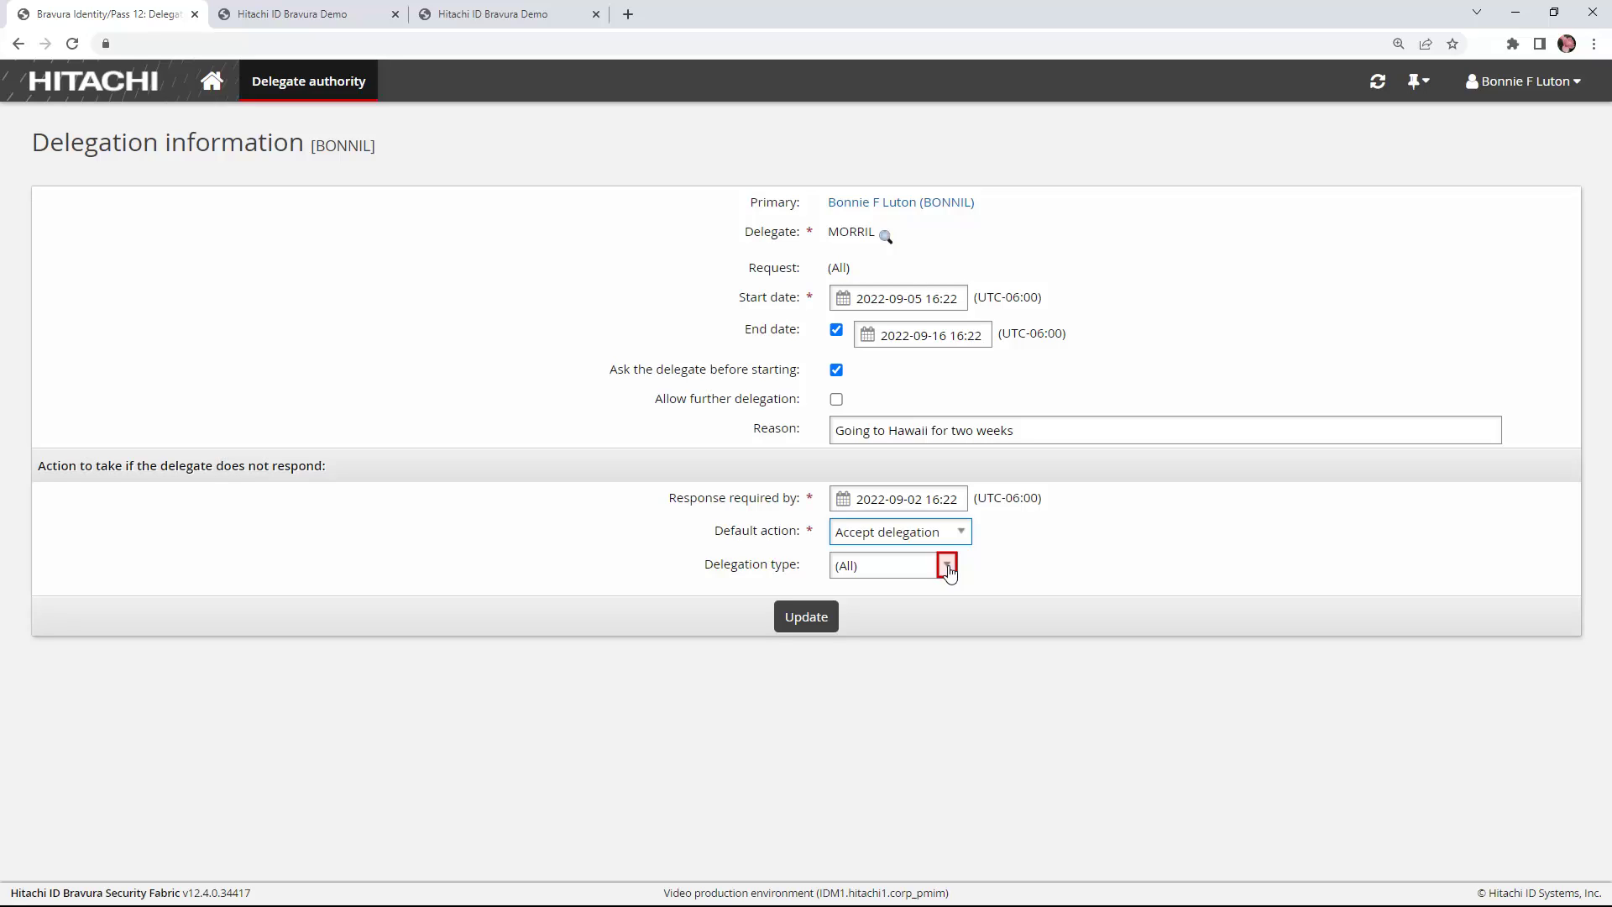
left_click(948, 568)
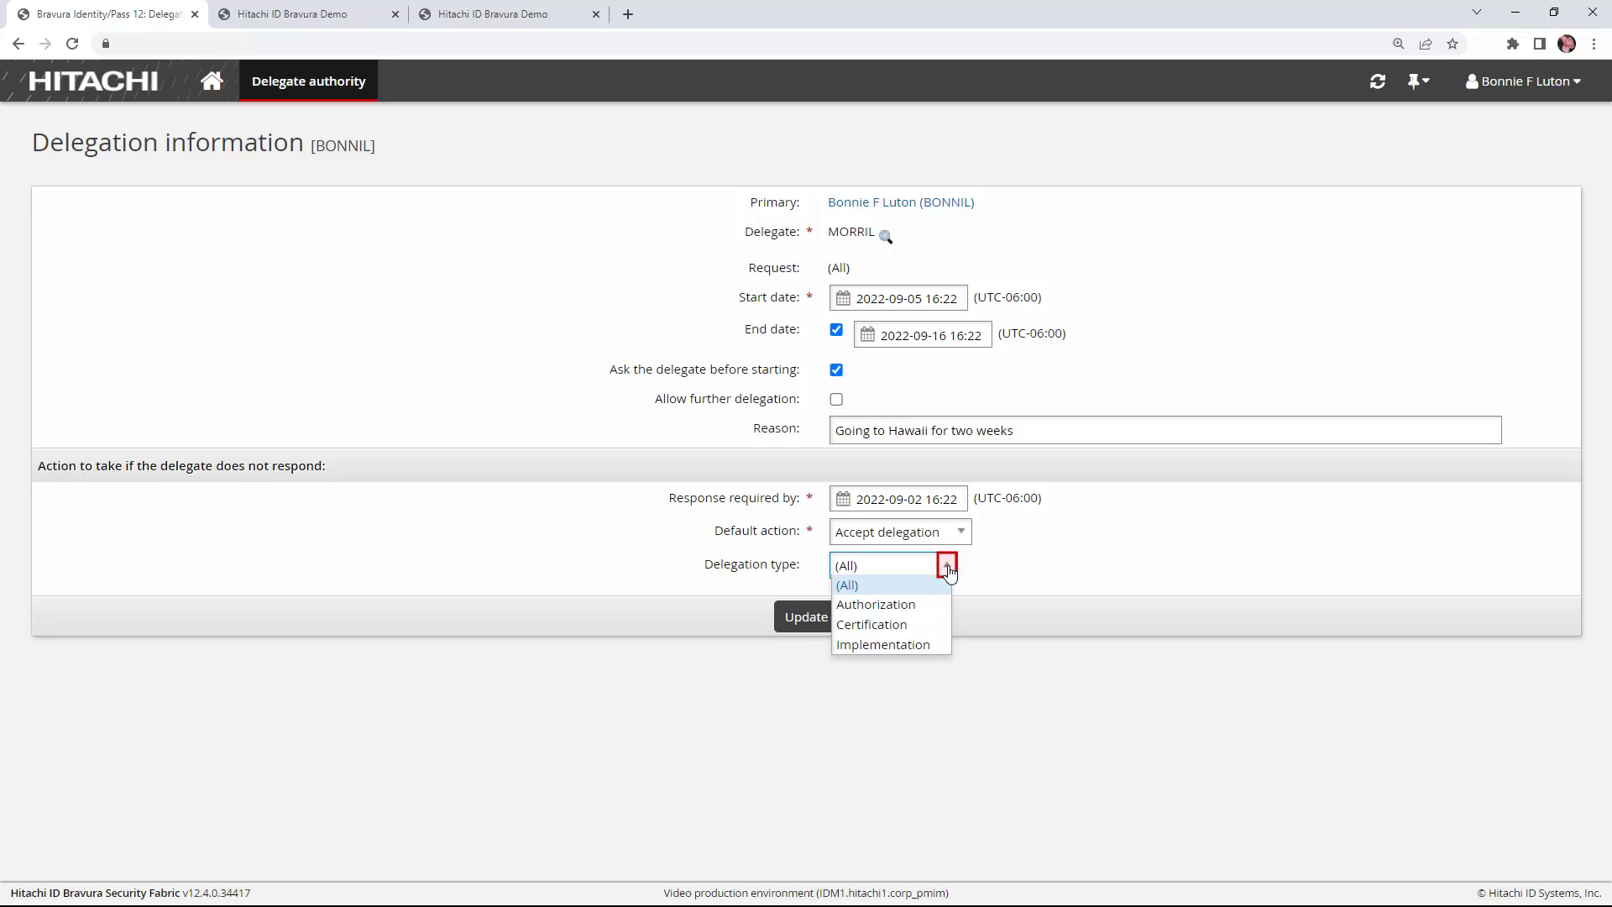
left_click(949, 571)
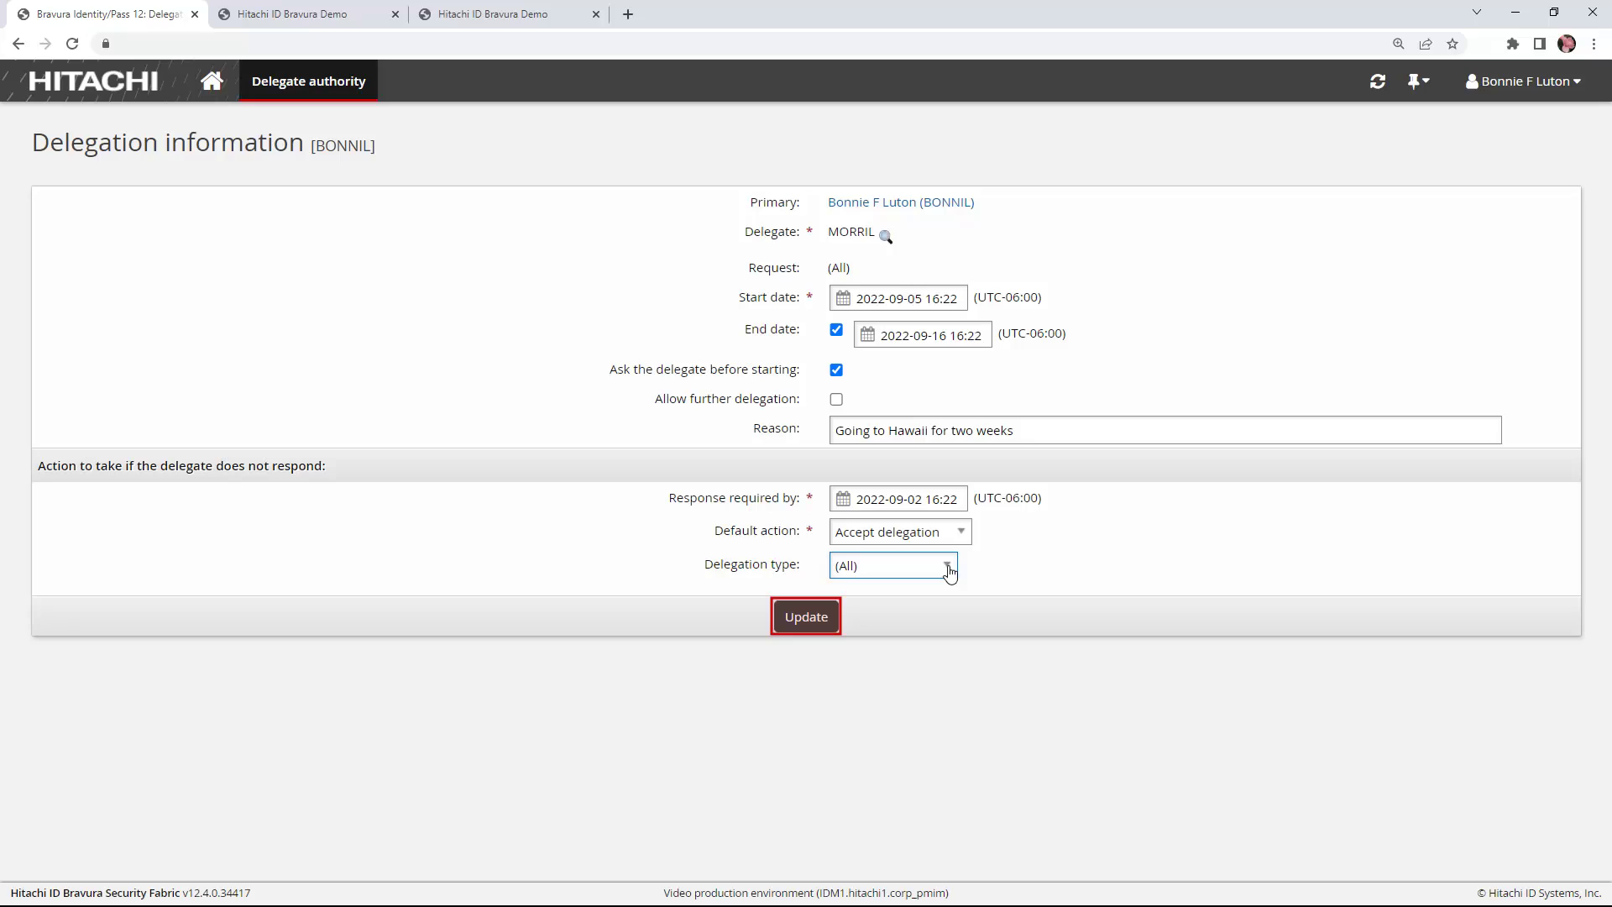
left_click(805, 620)
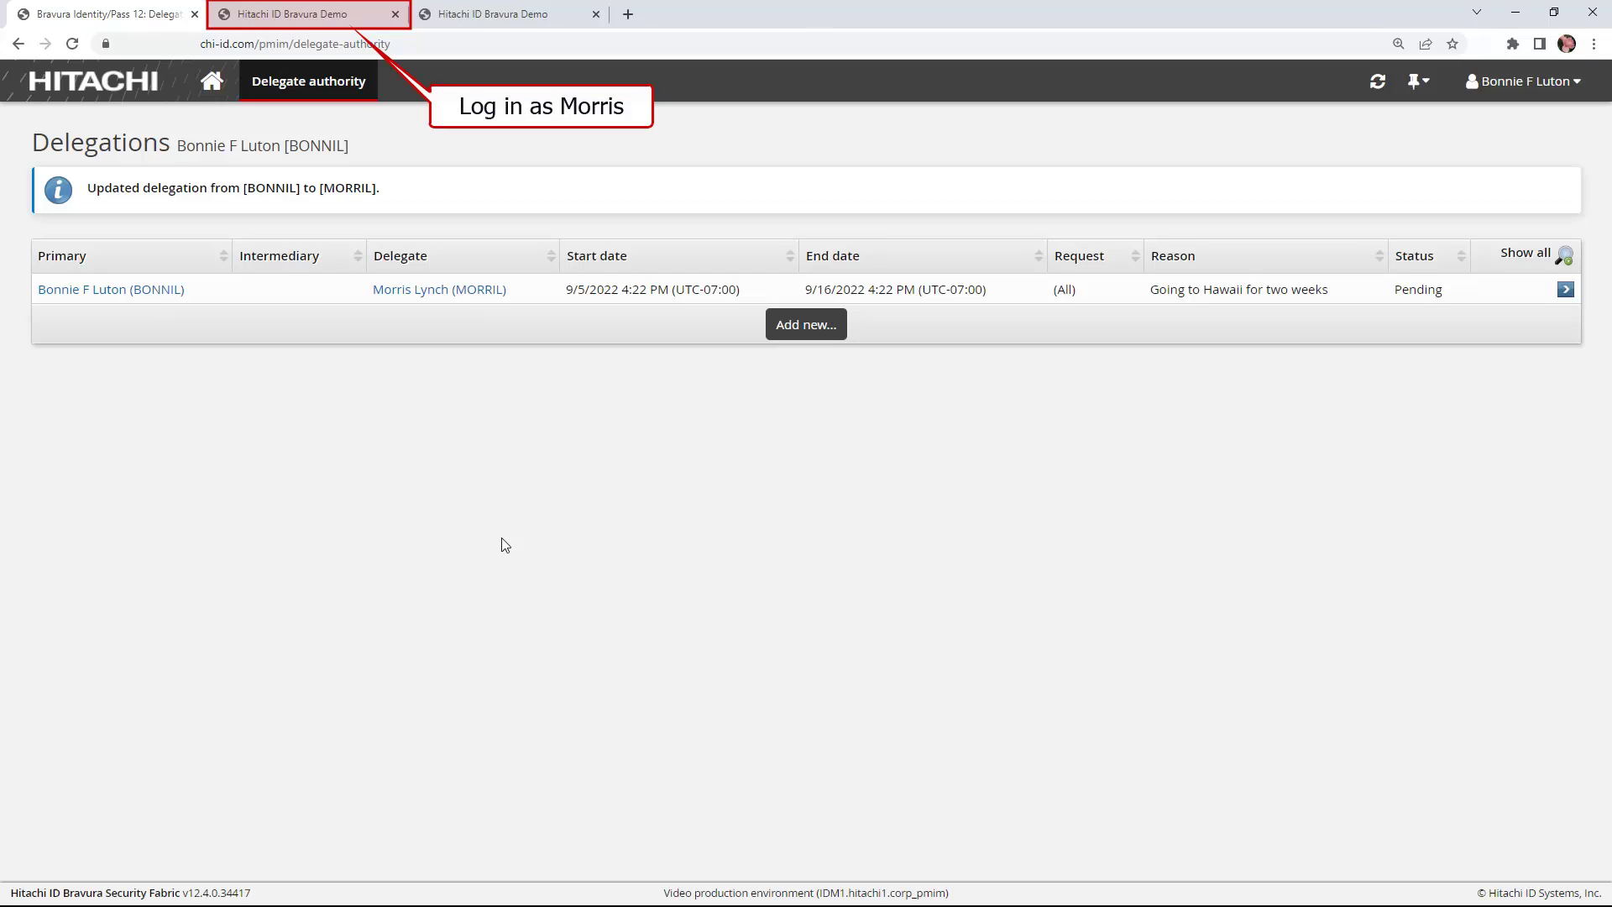
In the second browser tab, log in to the Identity & Pass demo with the delegate's user ID, bypassing authentication.
left_click(302, 15)
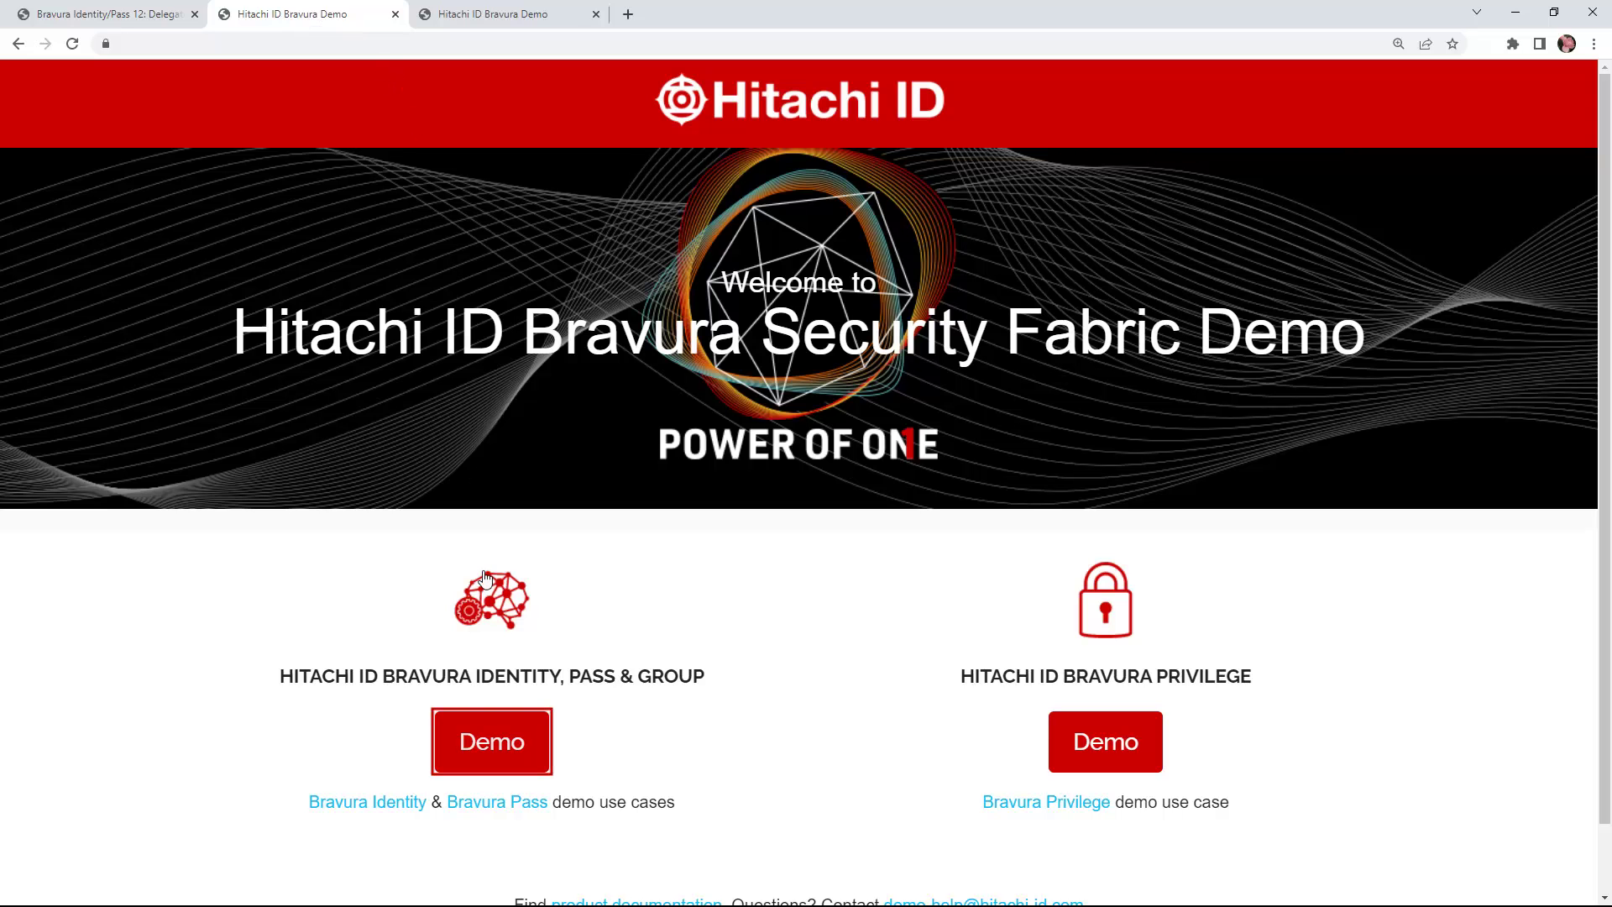
left_click(491, 743)
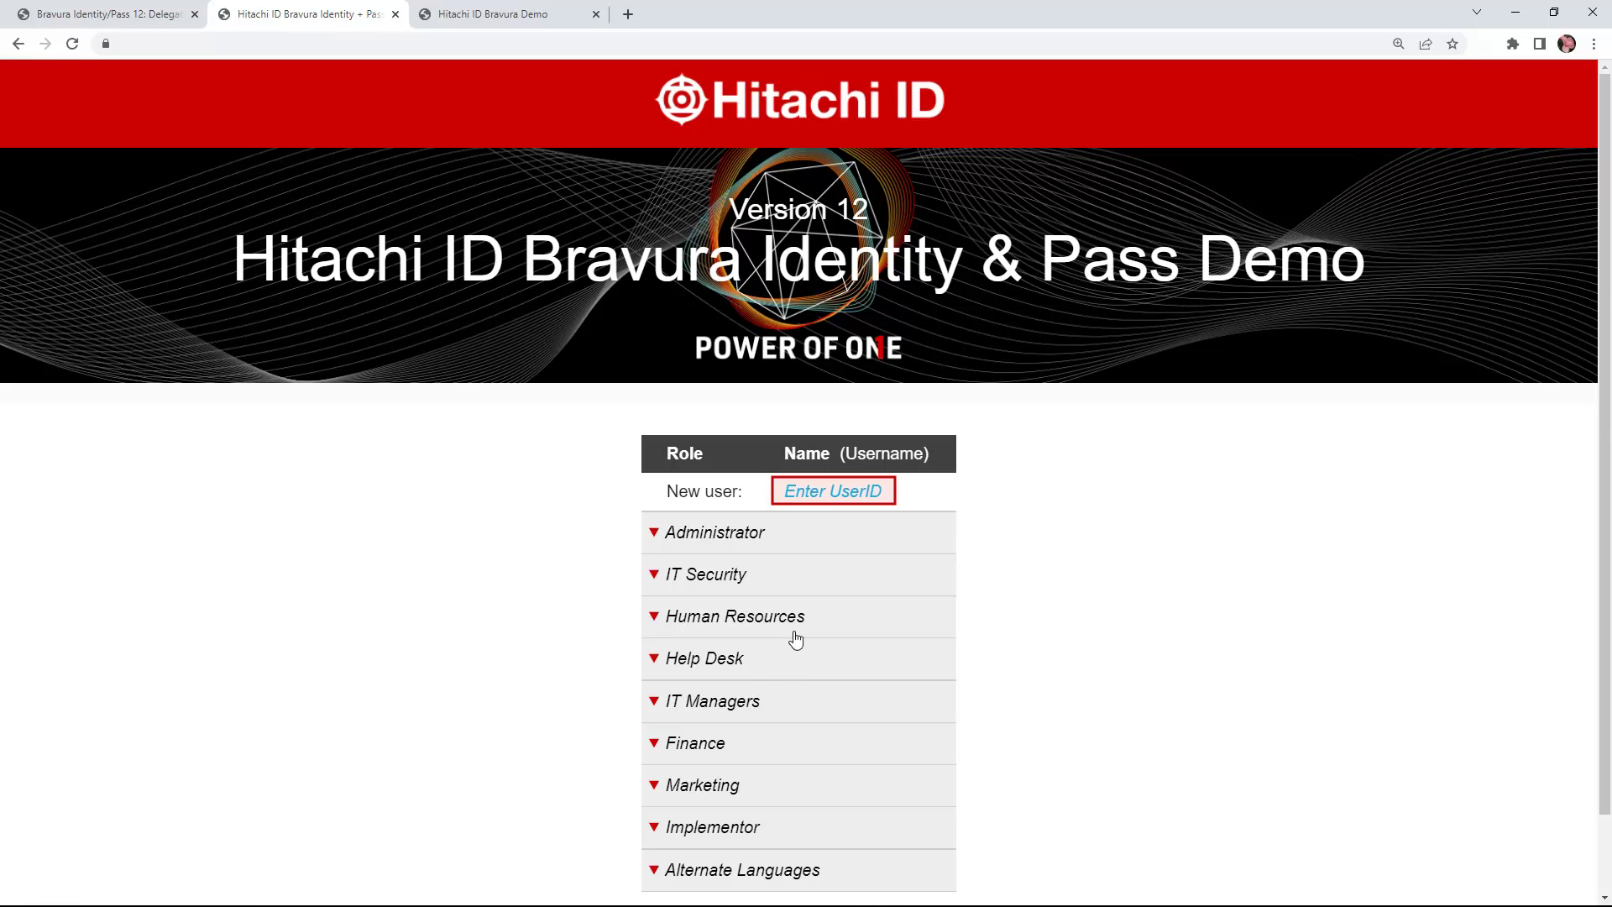
left_click(833, 492)
type("morril")
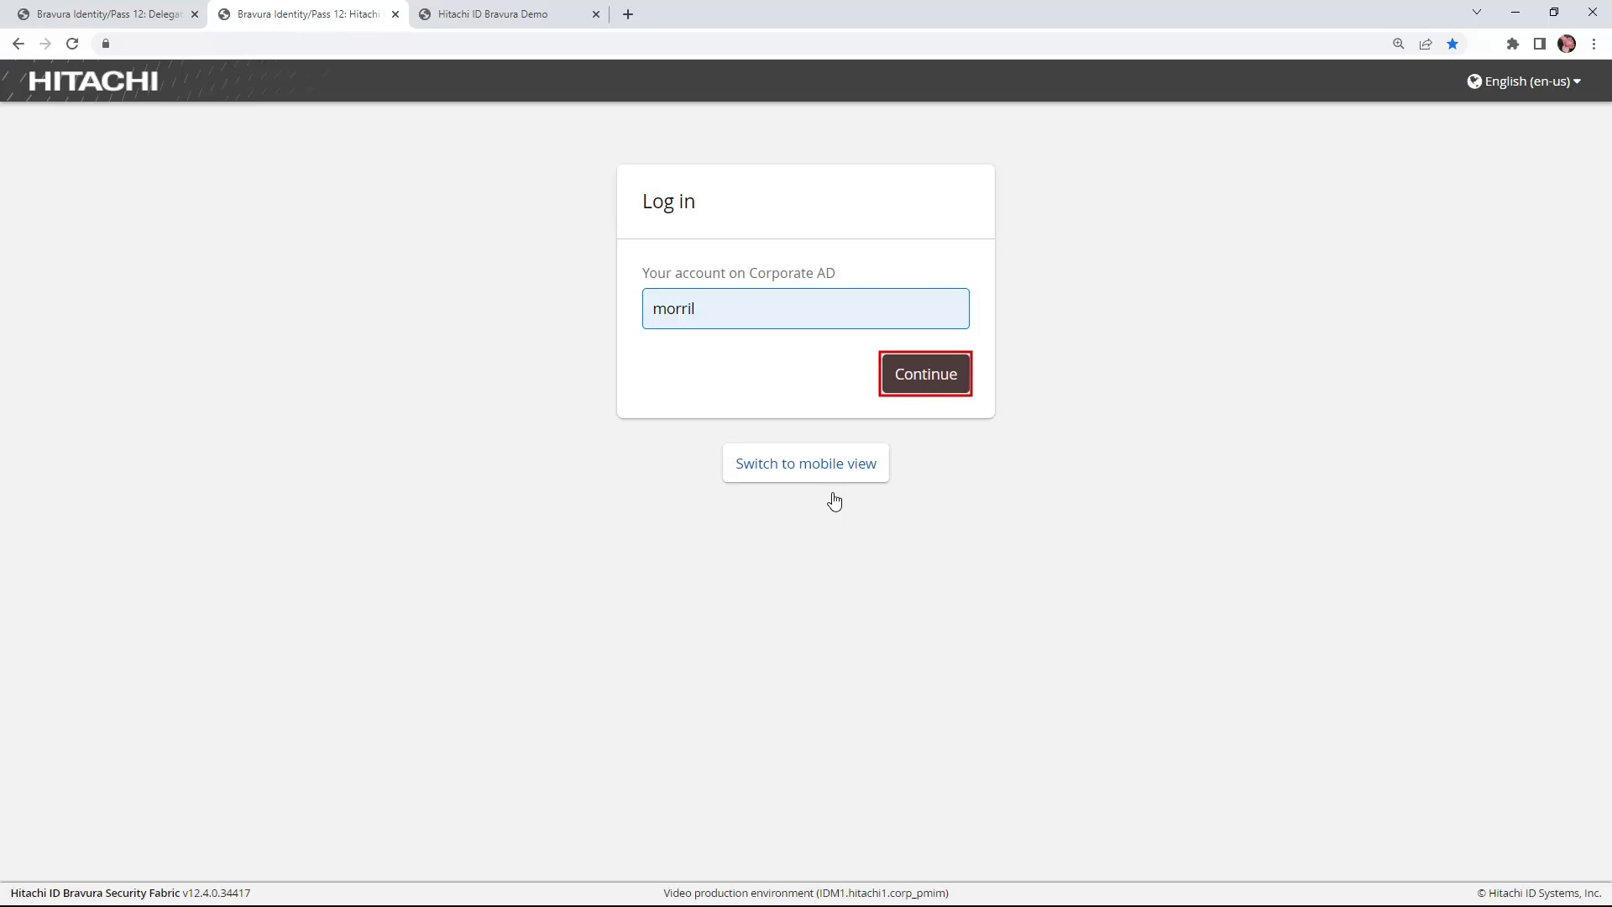
left_click(924, 377)
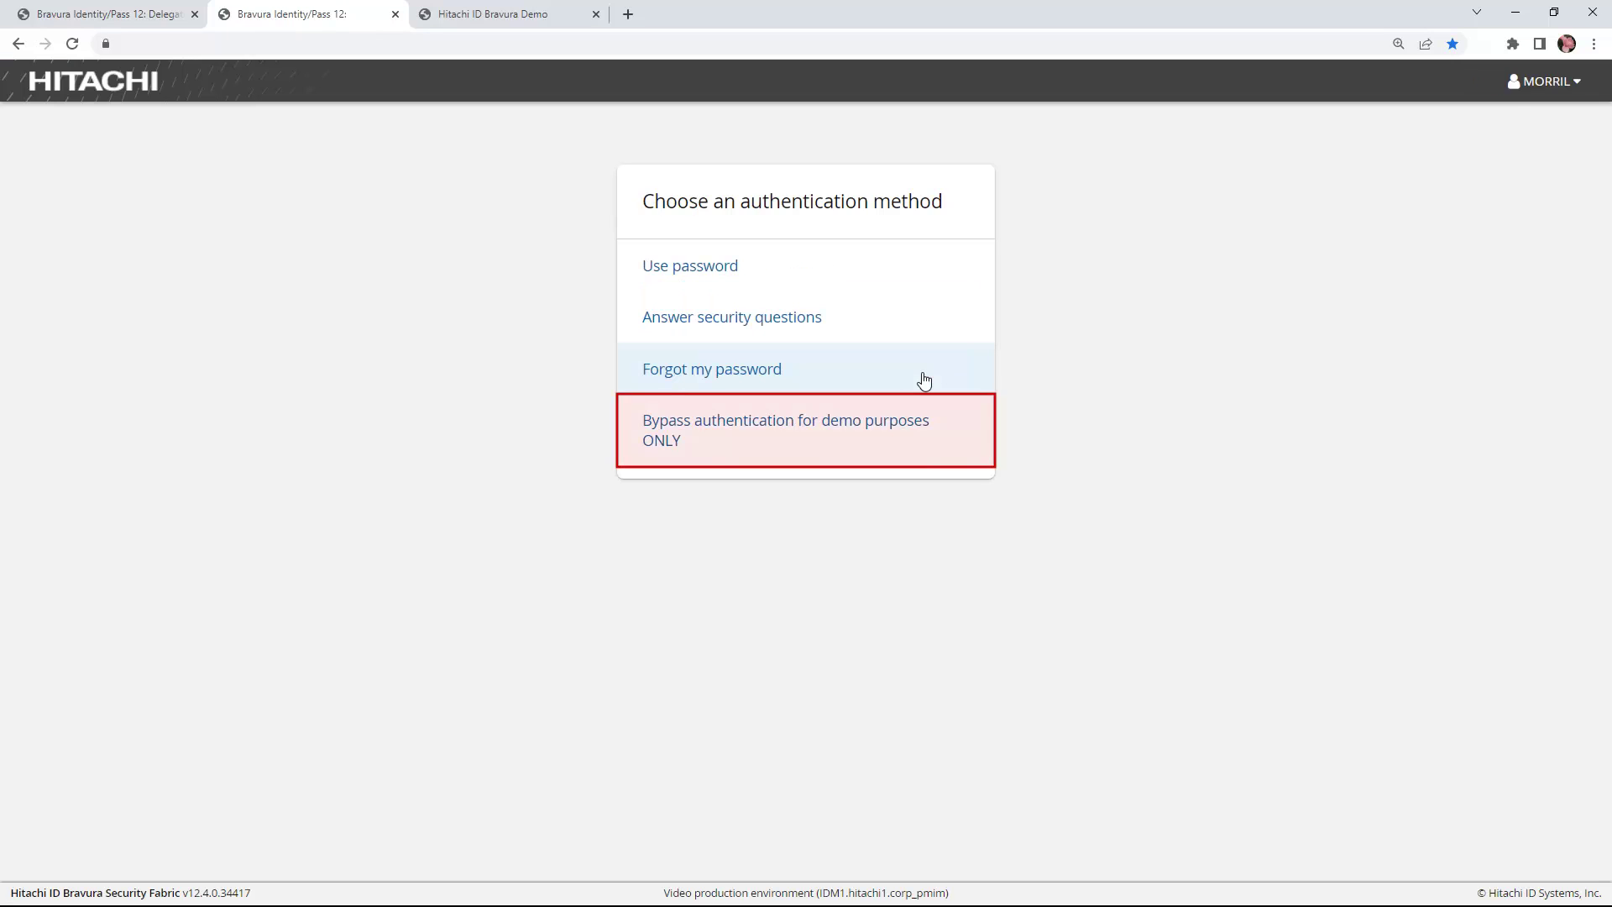
left_click(739, 445)
left_click(712, 318)
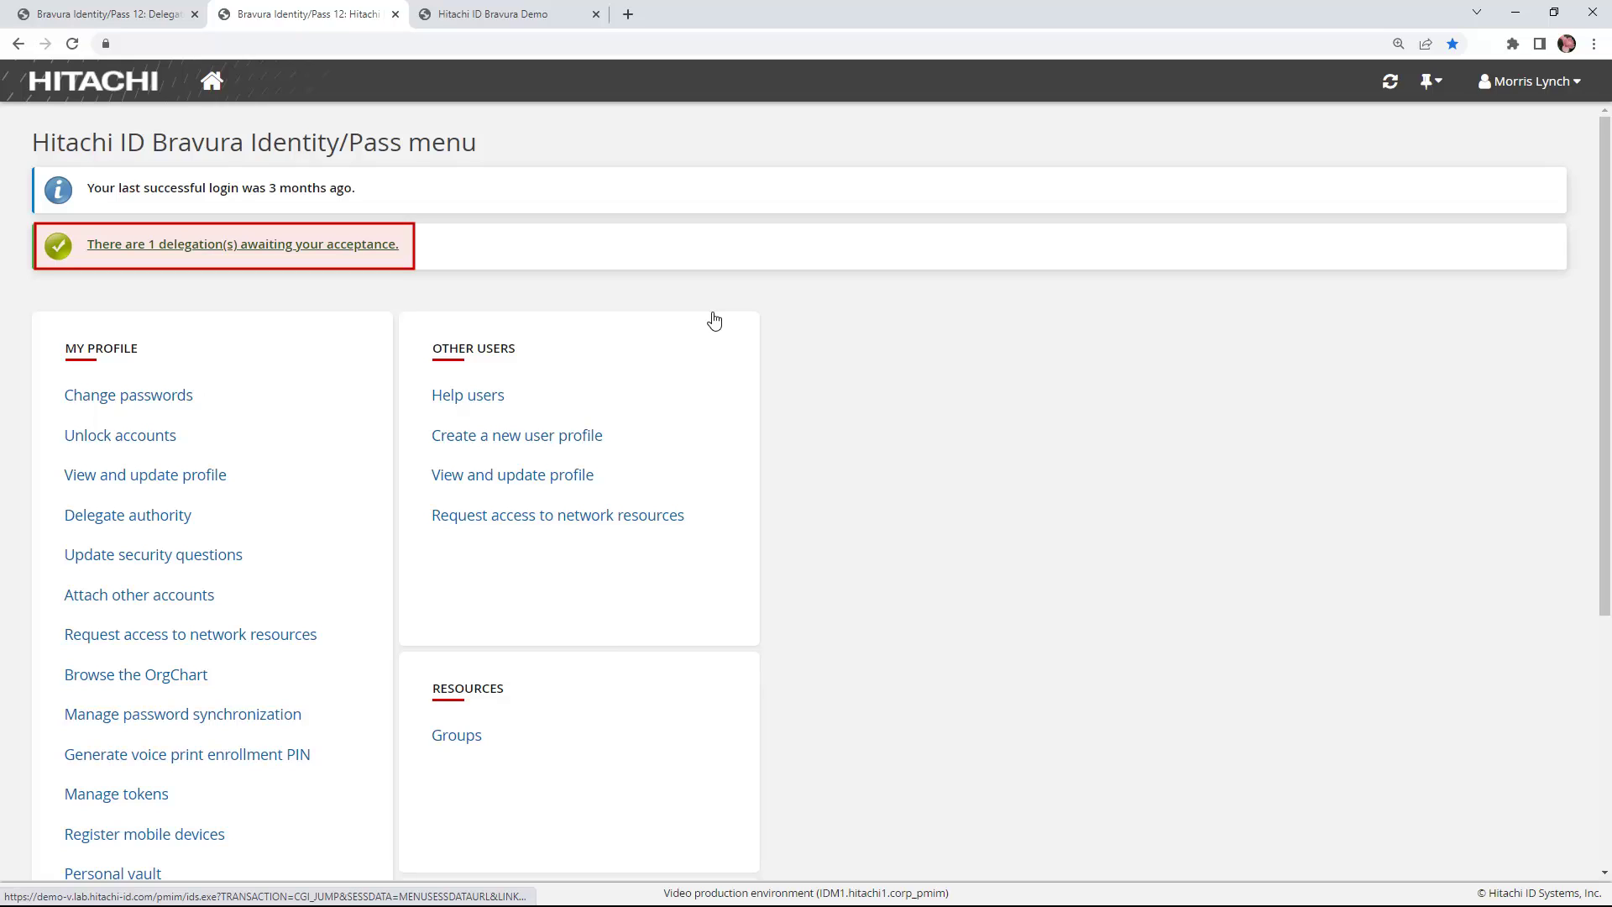
Accept the delegation awaiting the delegate's acceptance and refresh the delegations list in the collection manager's session.
left_click(180, 245)
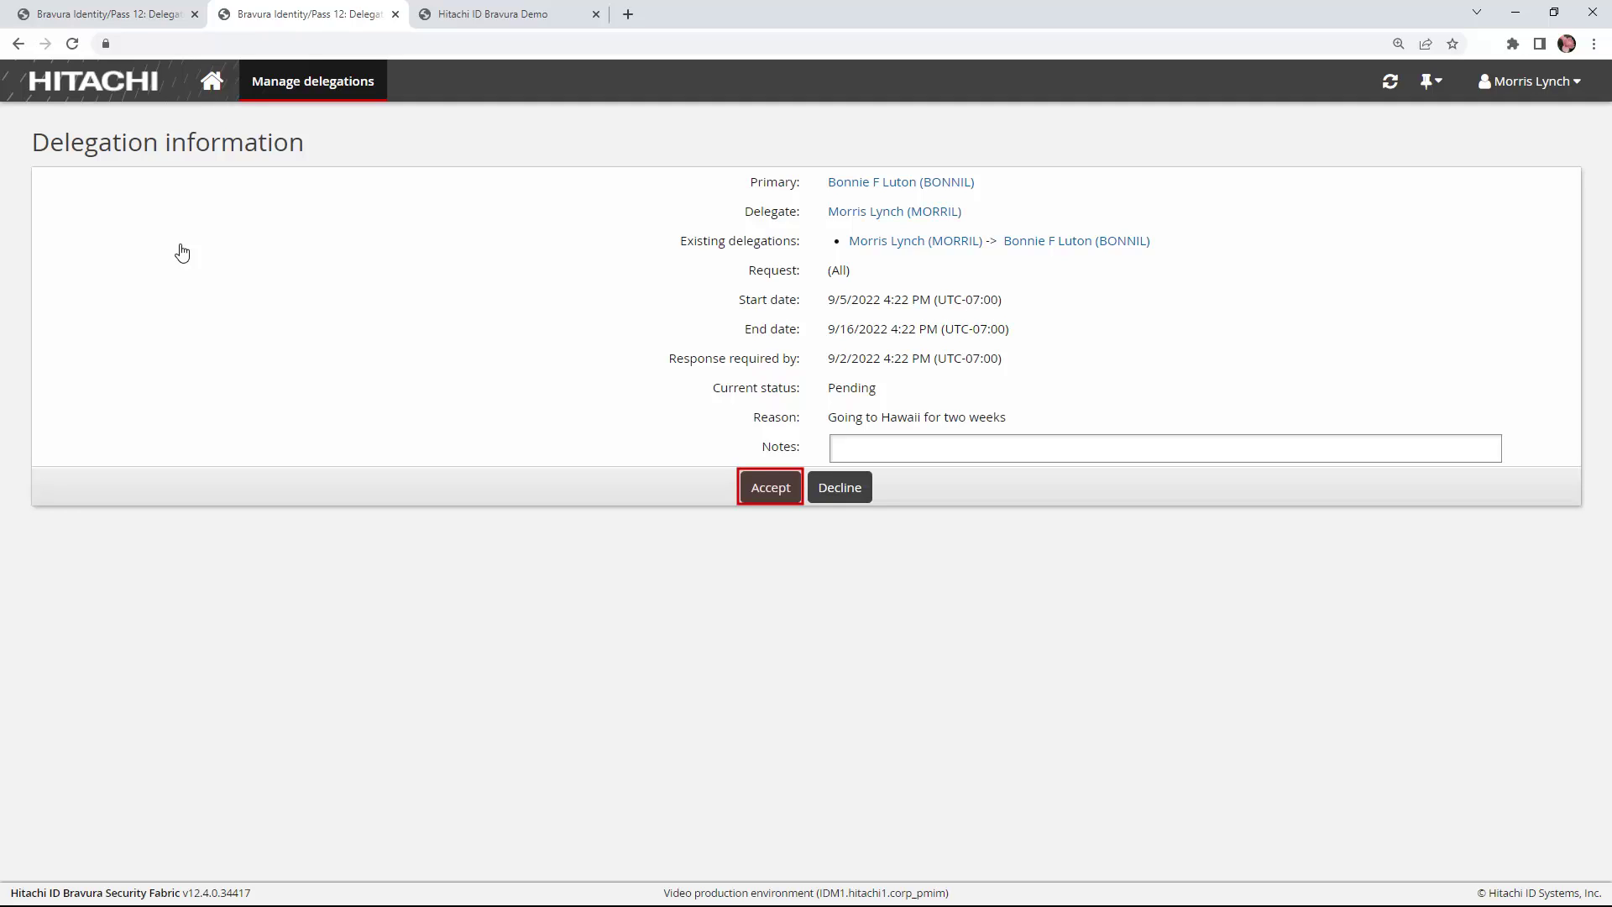
left_click(768, 490)
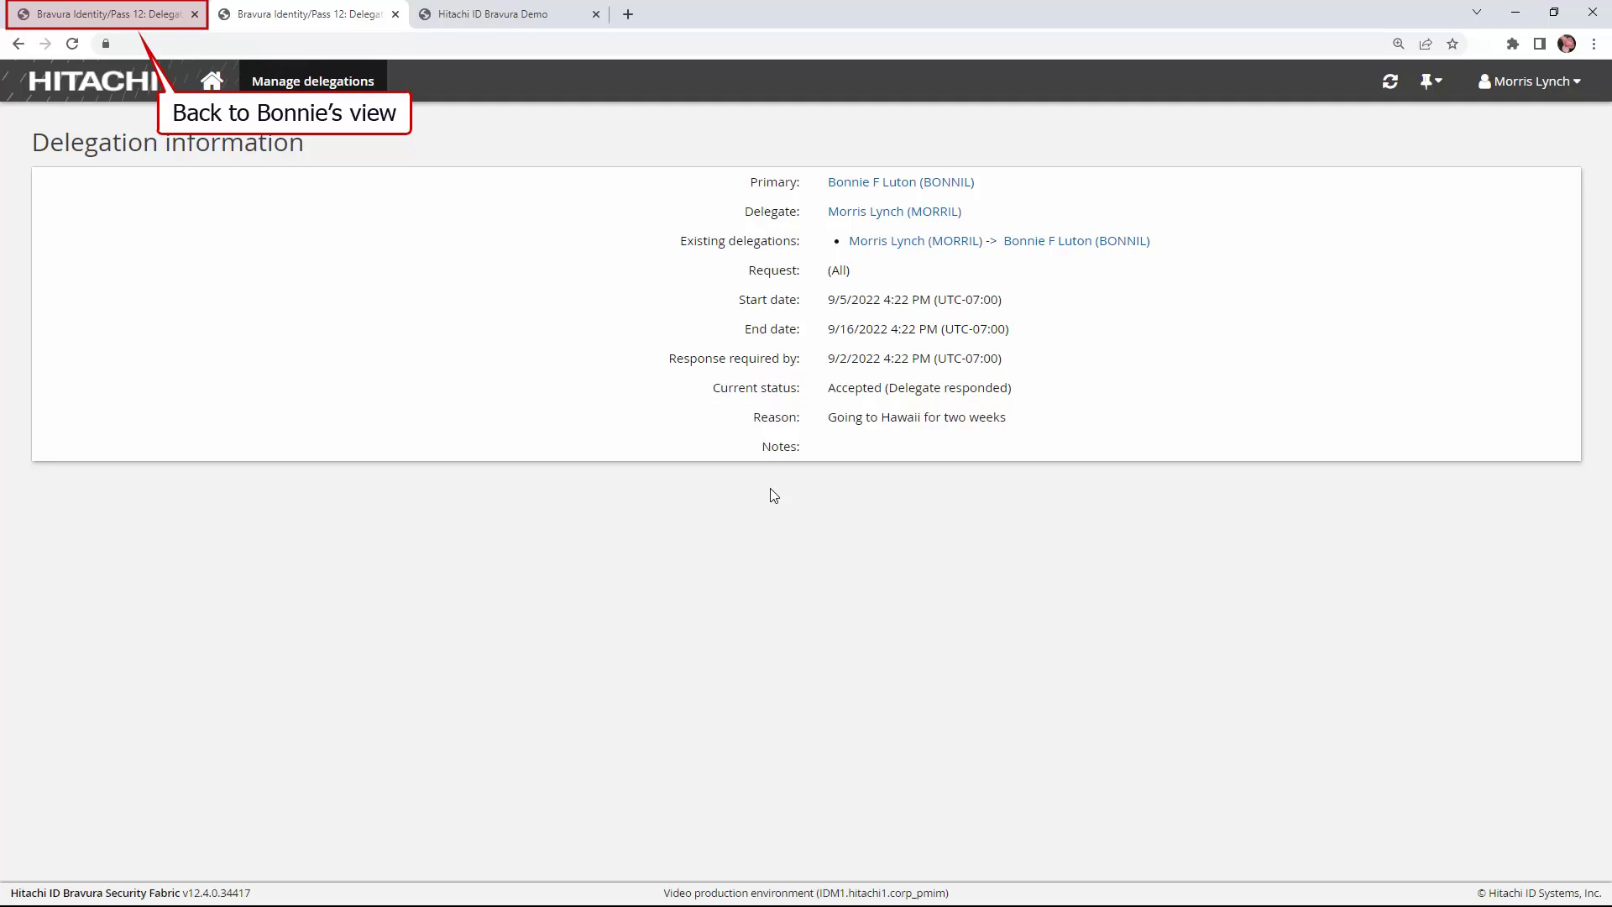
left_click(105, 18)
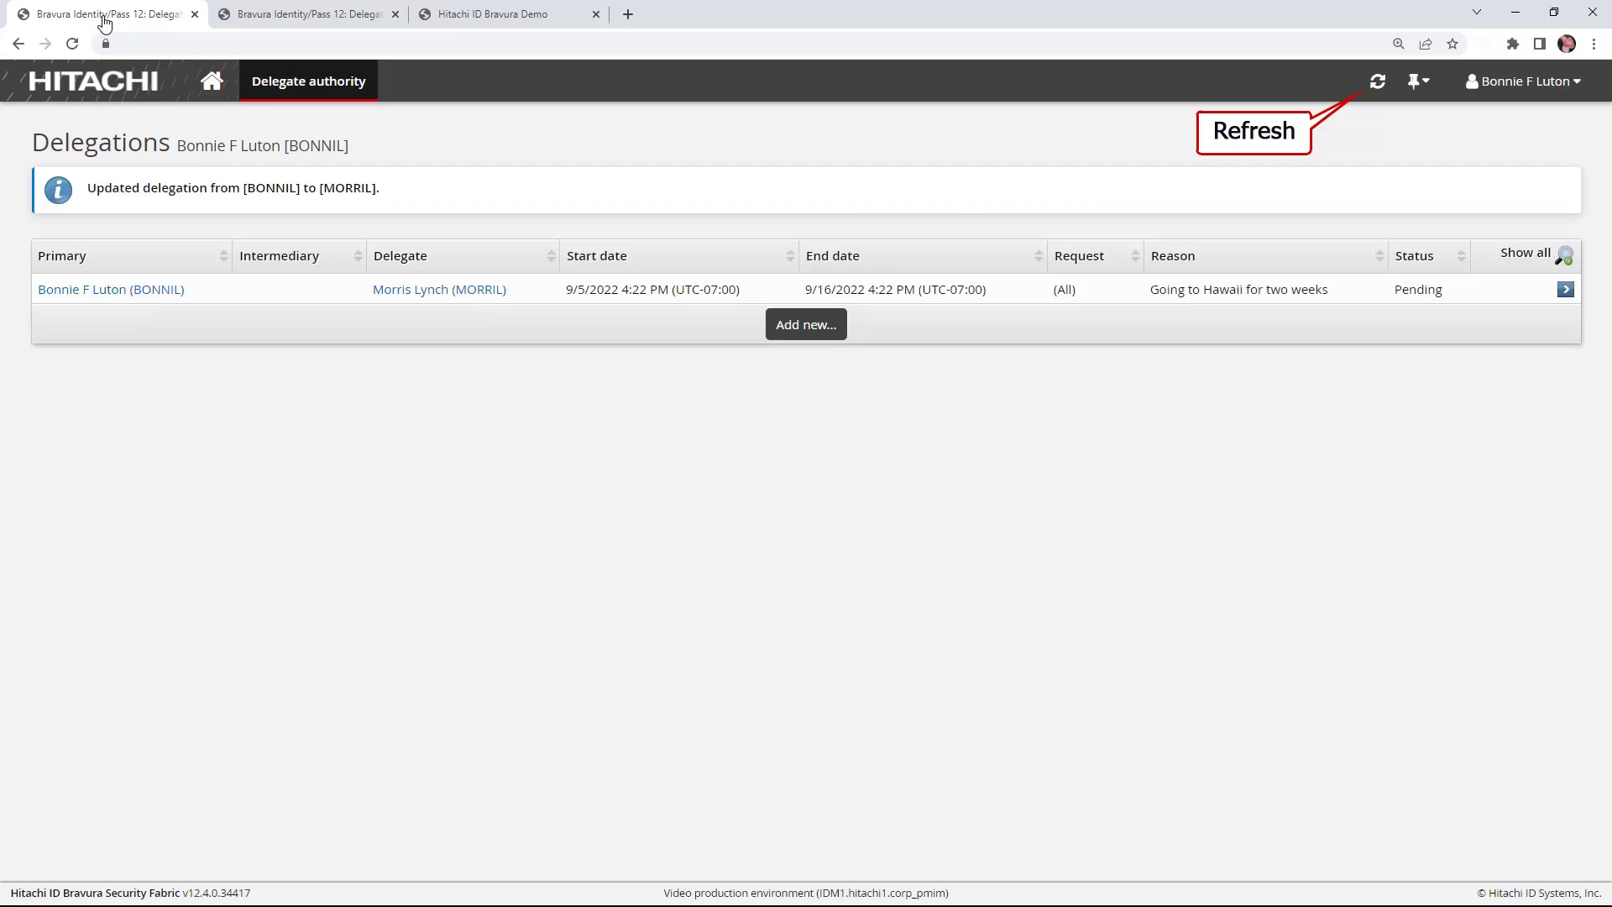
left_click(1377, 81)
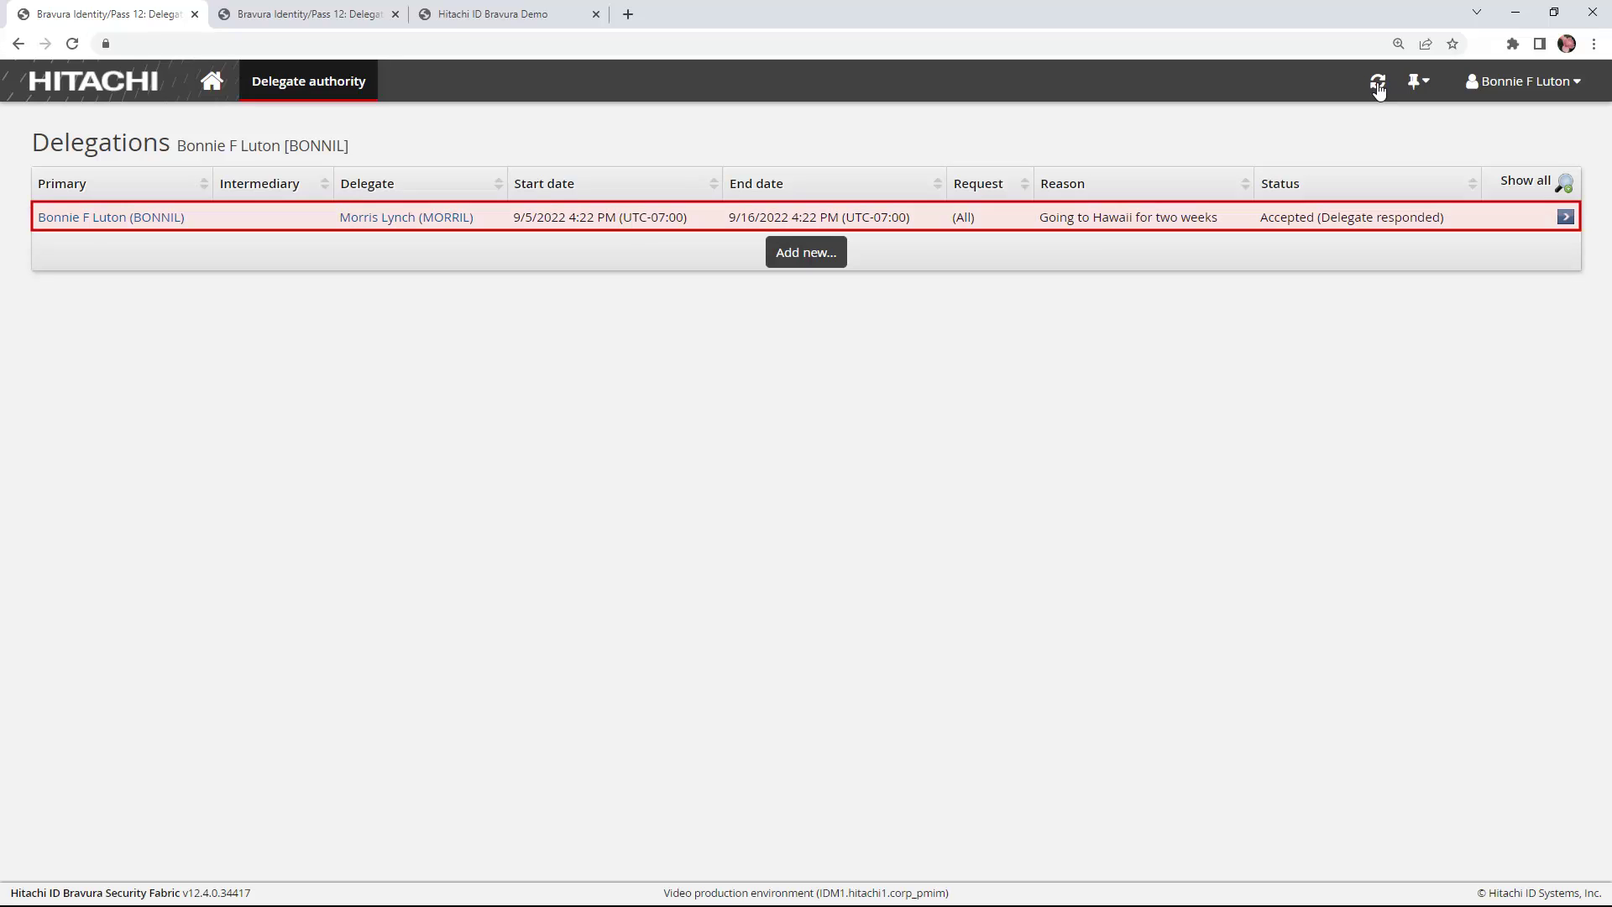
Open the accepted delegation's details to review its dates, reason and delegation type.
left_click(711, 218)
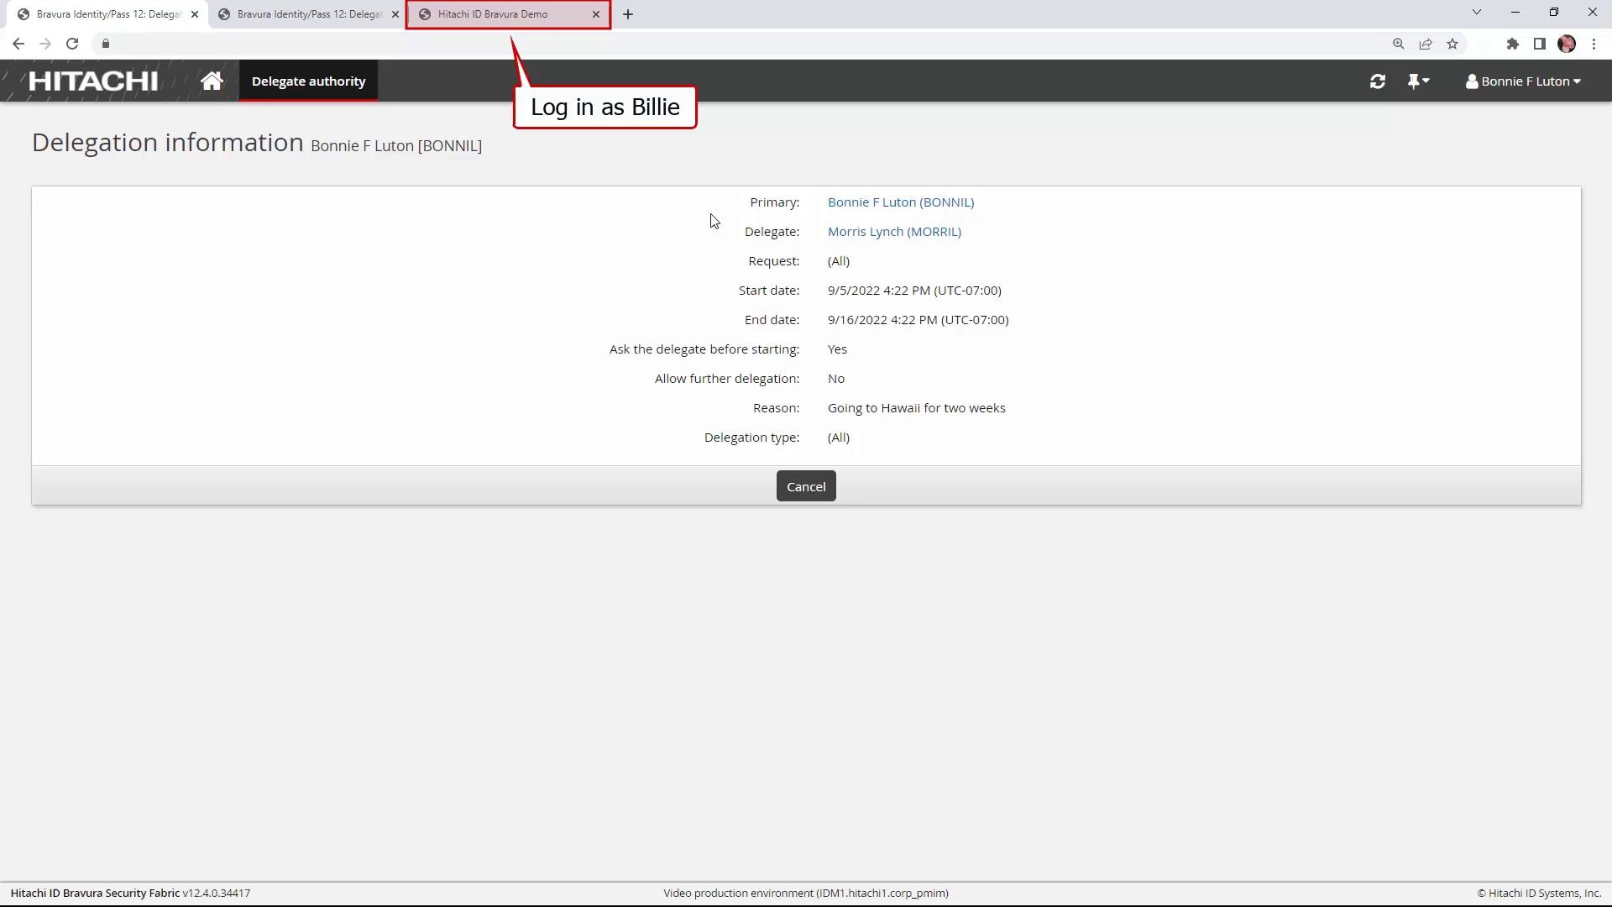
In the third browser tab, log in to the Identity & Pass demo with the administrator's user ID, bypassing authentication.
left_click(500, 15)
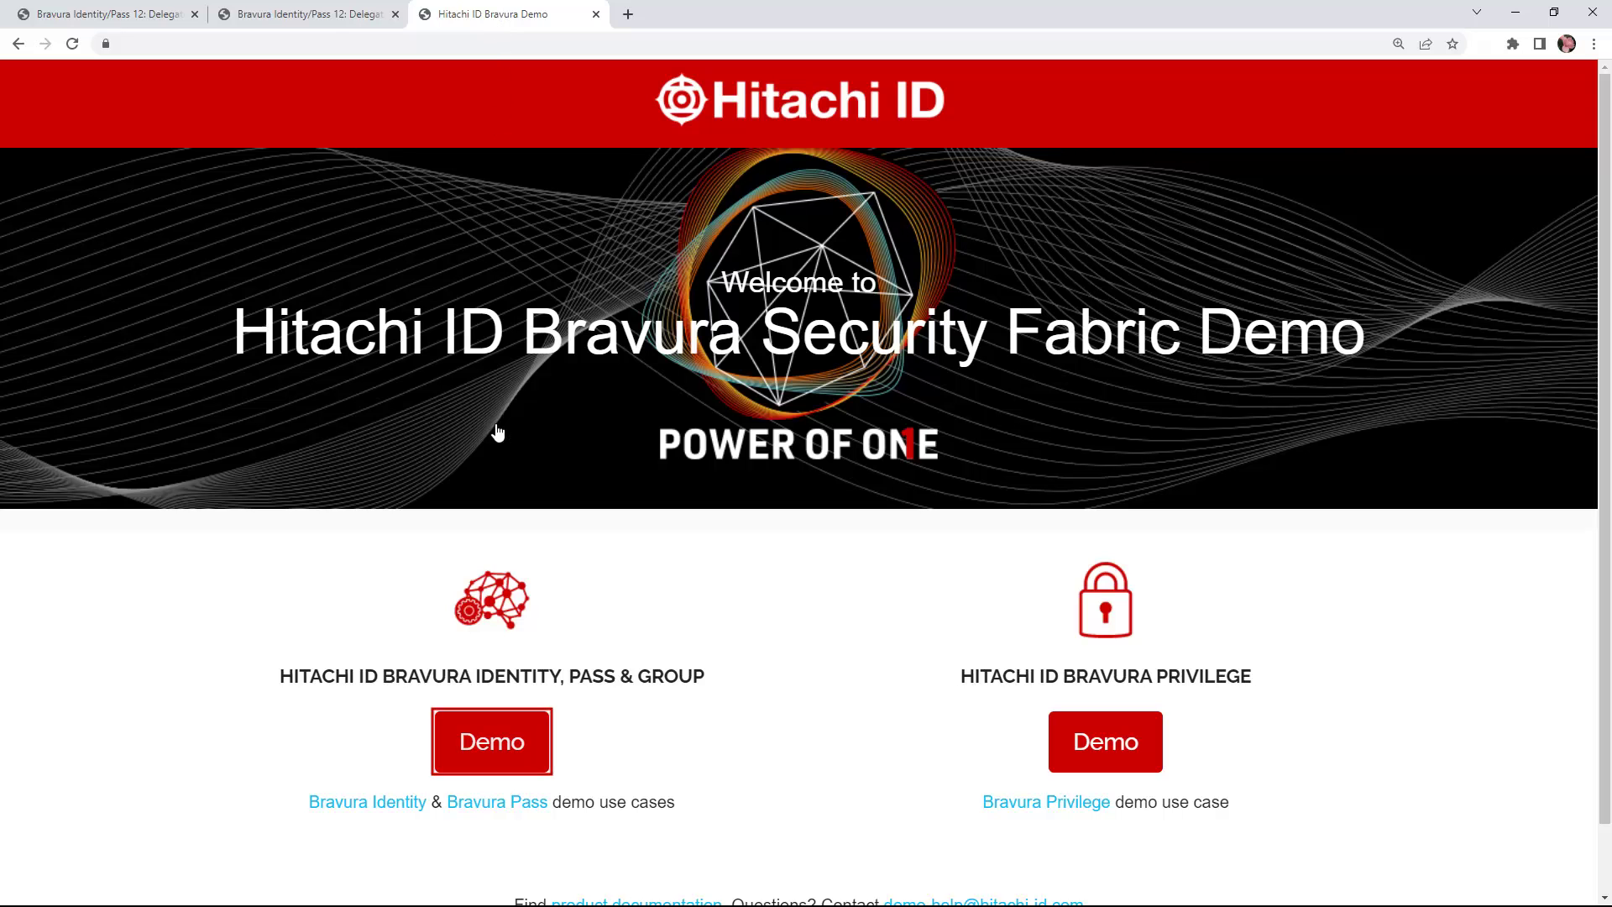
left_click(496, 747)
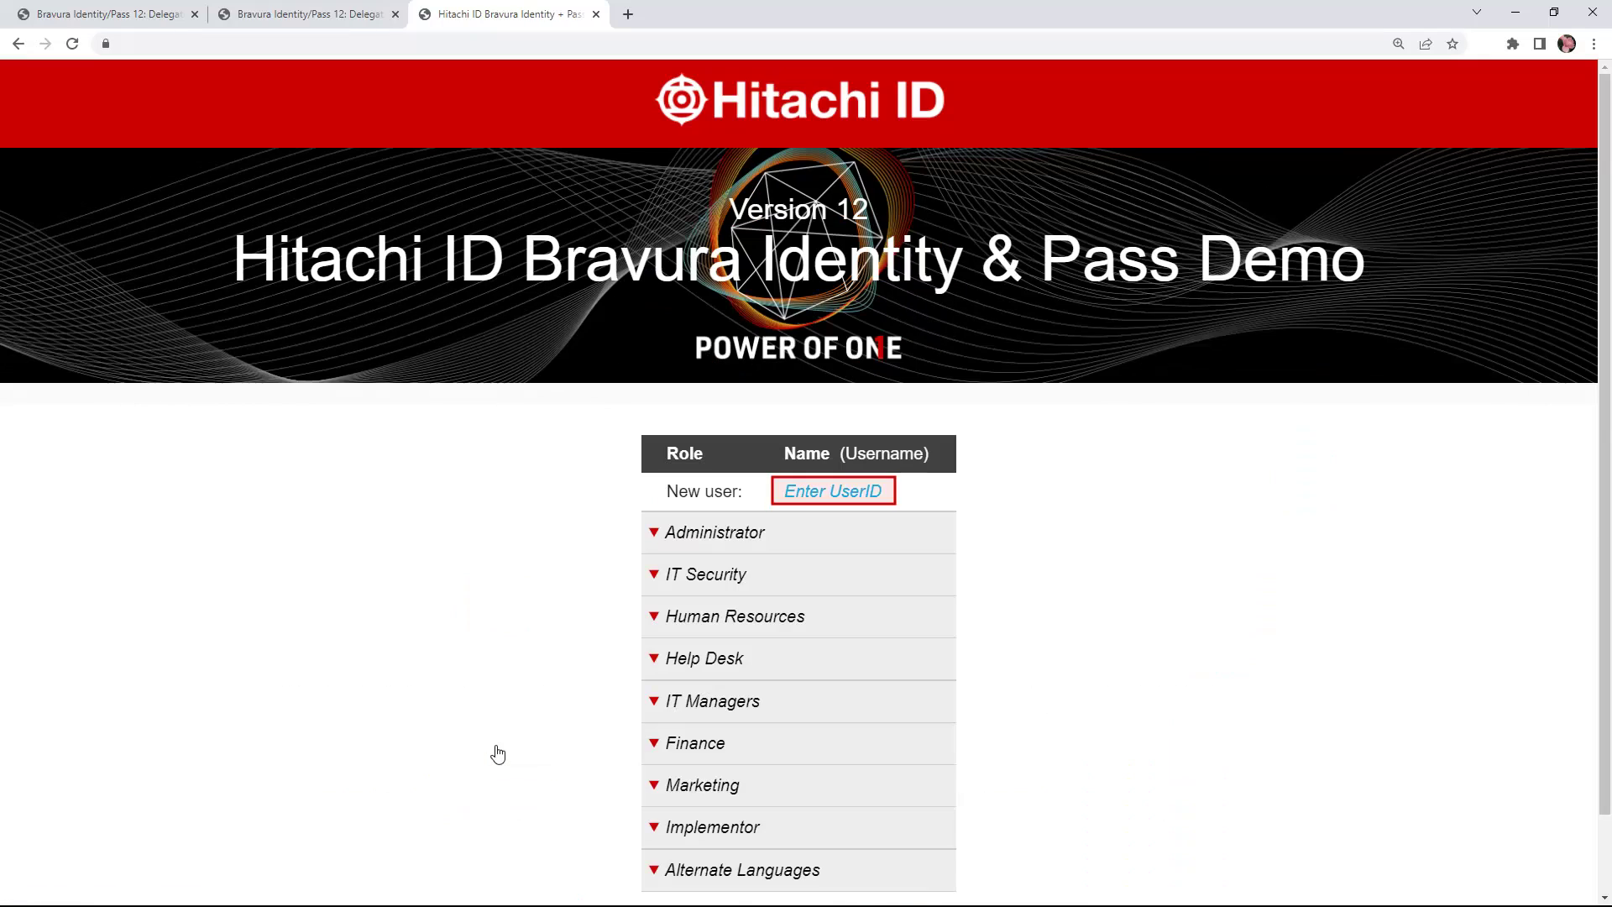
left_click(832, 492)
type("billig")
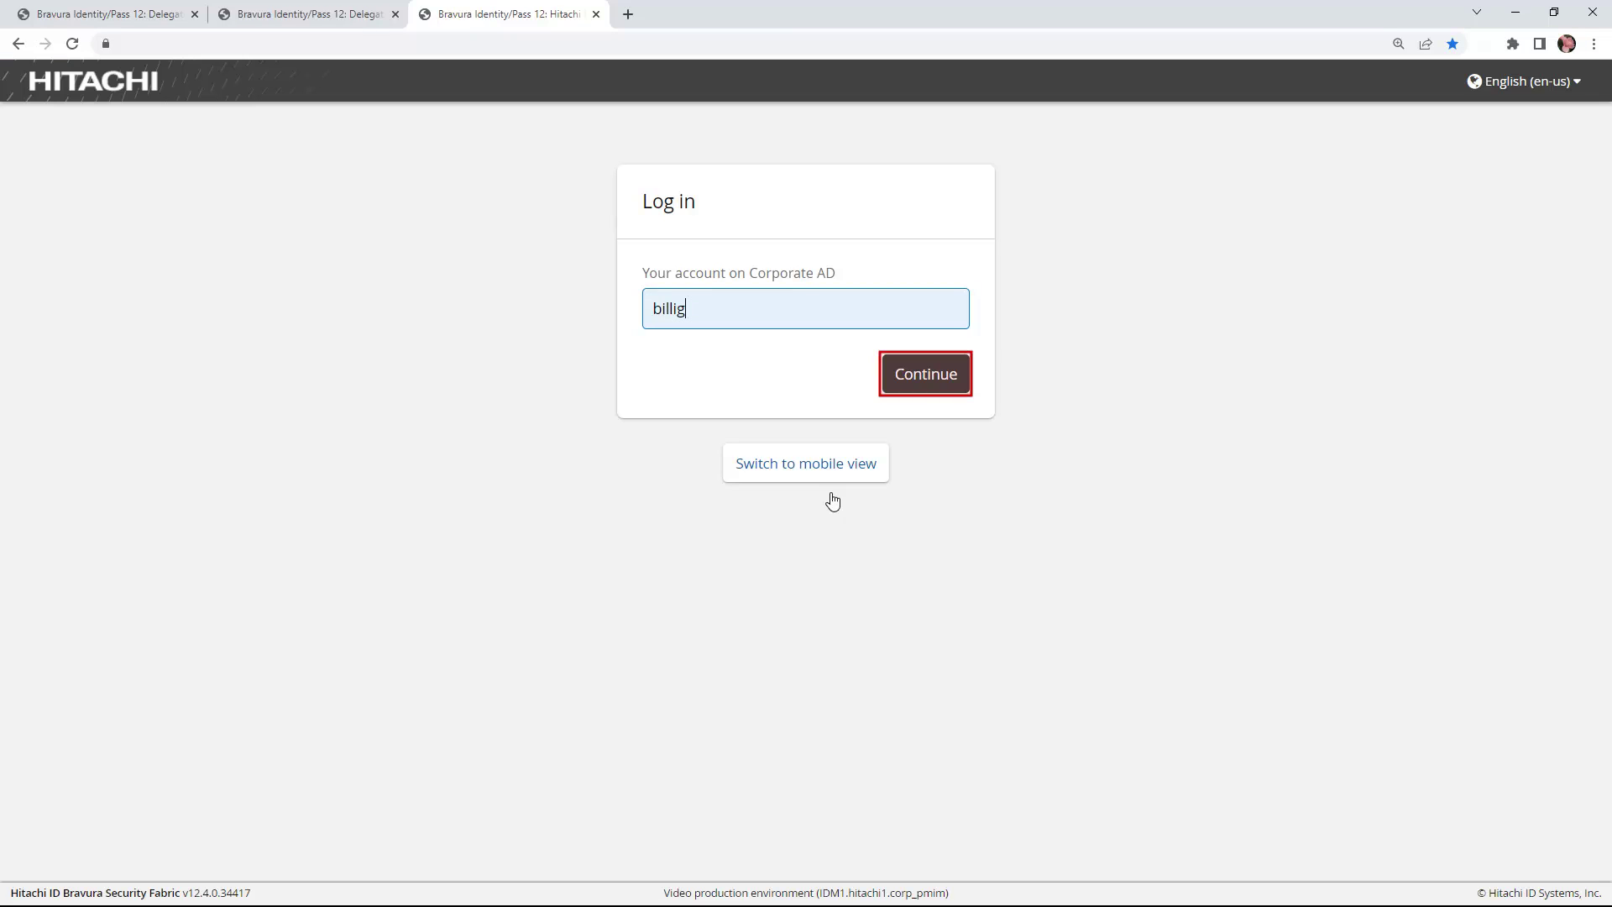
left_click(923, 376)
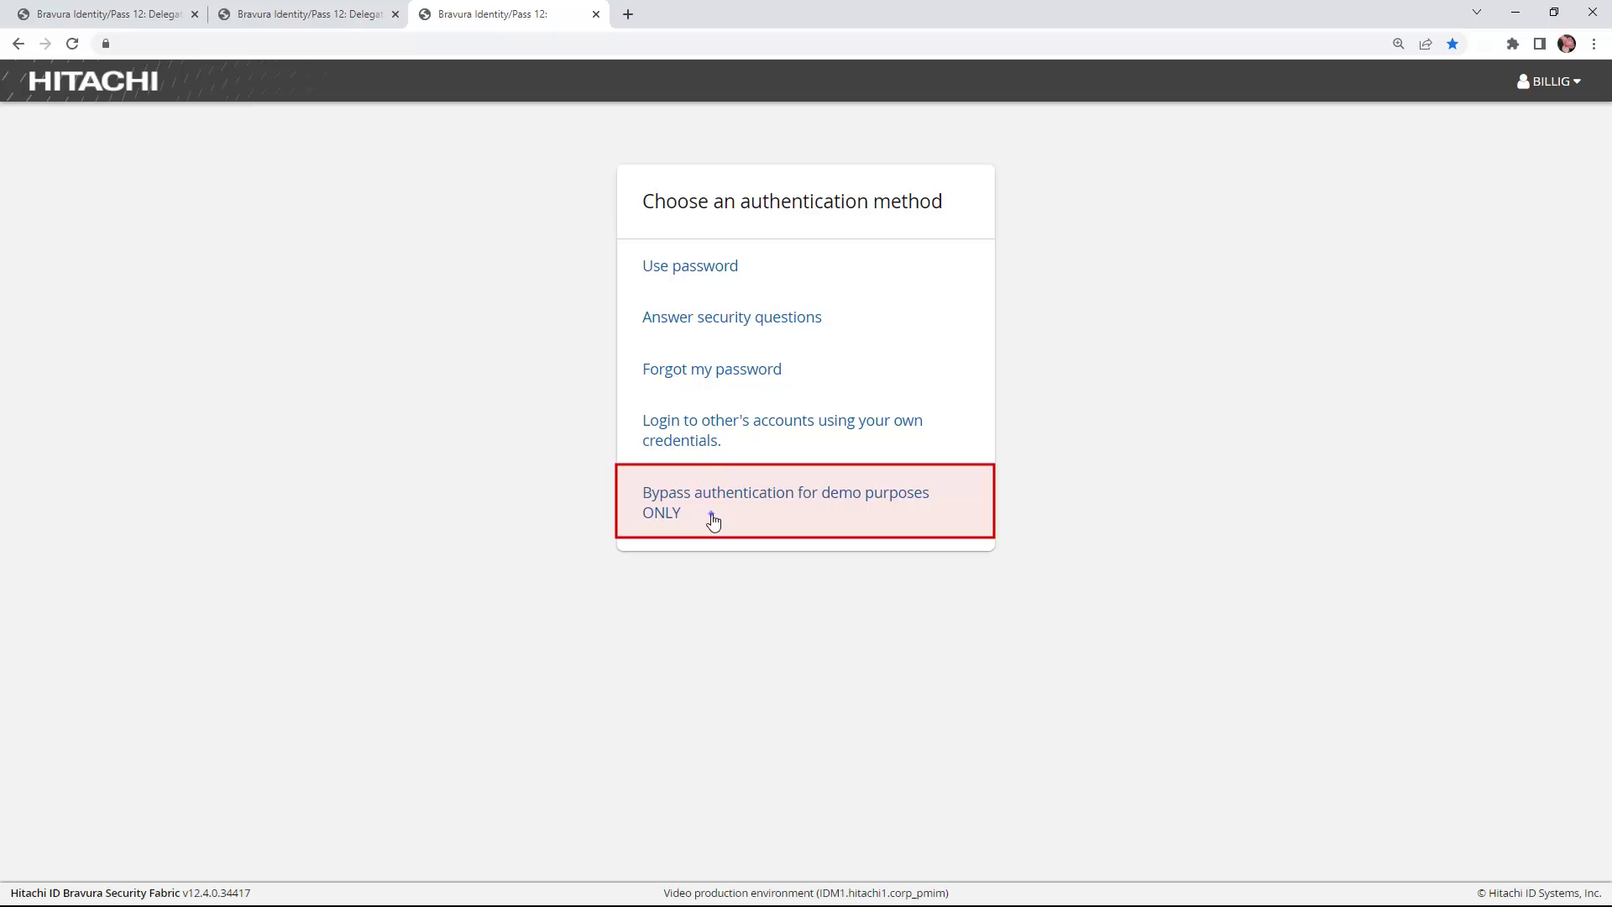
left_click(713, 521)
left_click(710, 317)
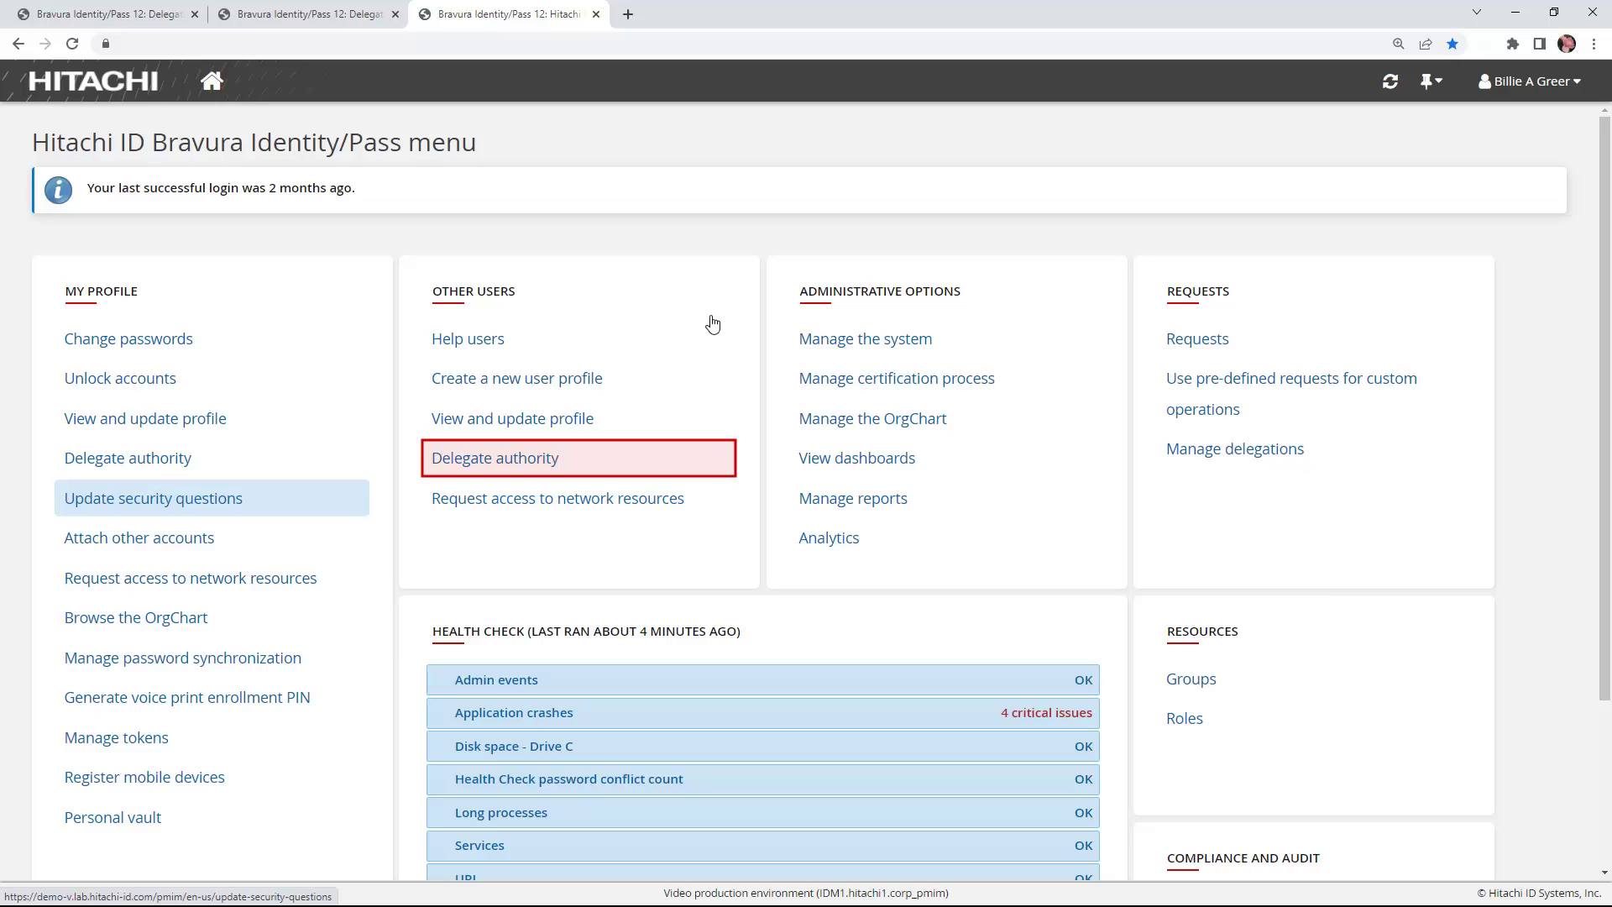
Go to authority delegation for other users, search for the absent user by first name and open that user's delegations.
left_click(574, 461)
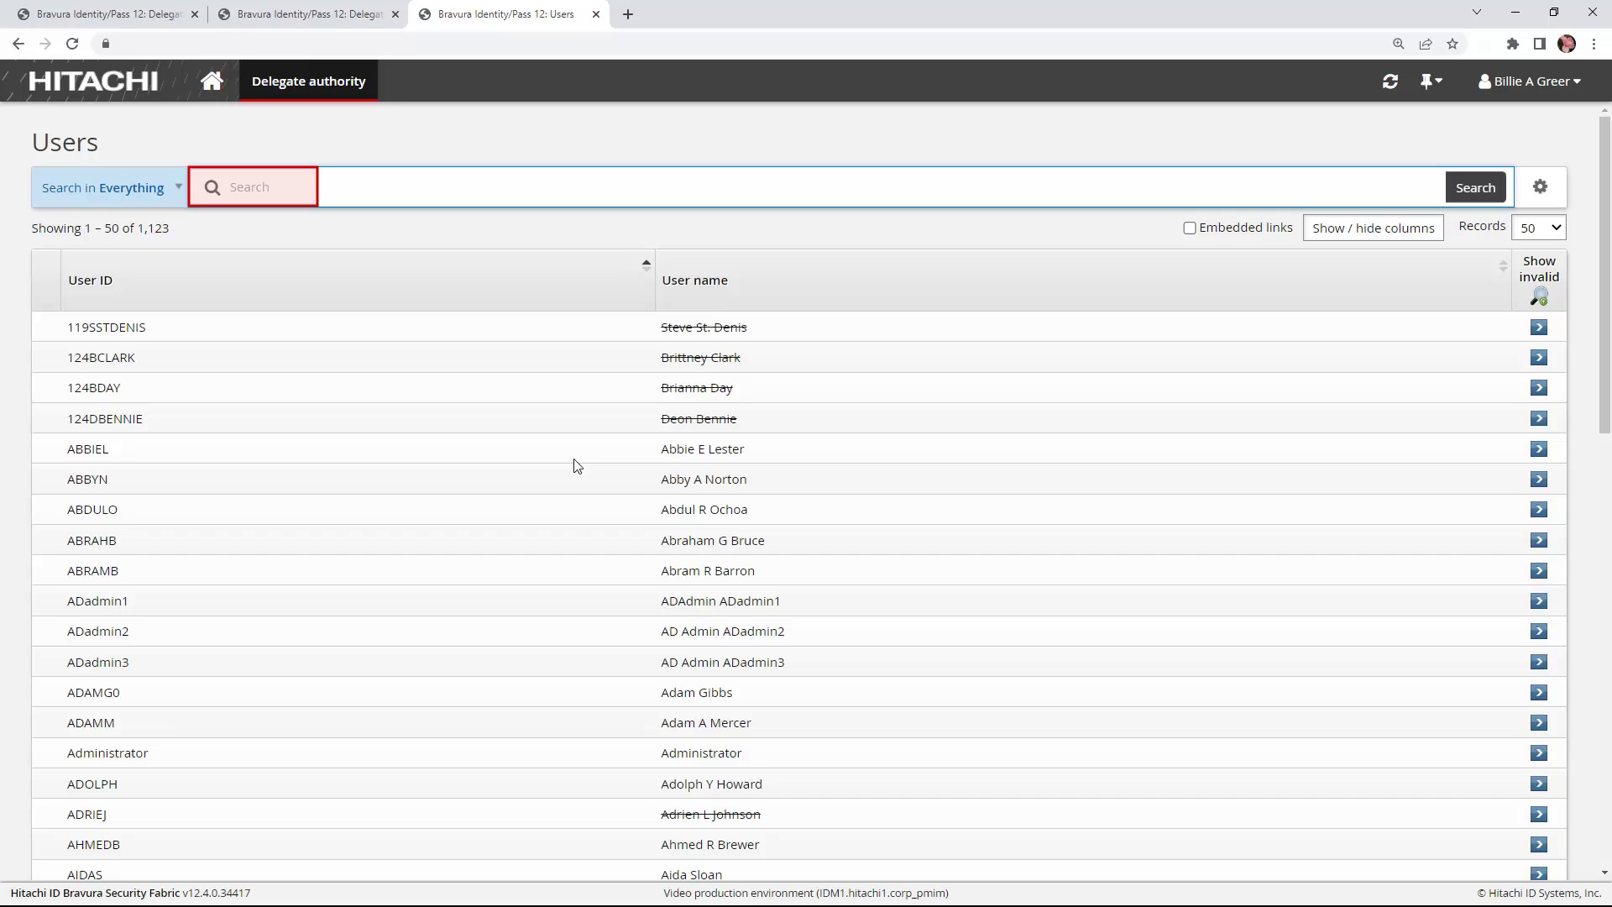
type("abby")
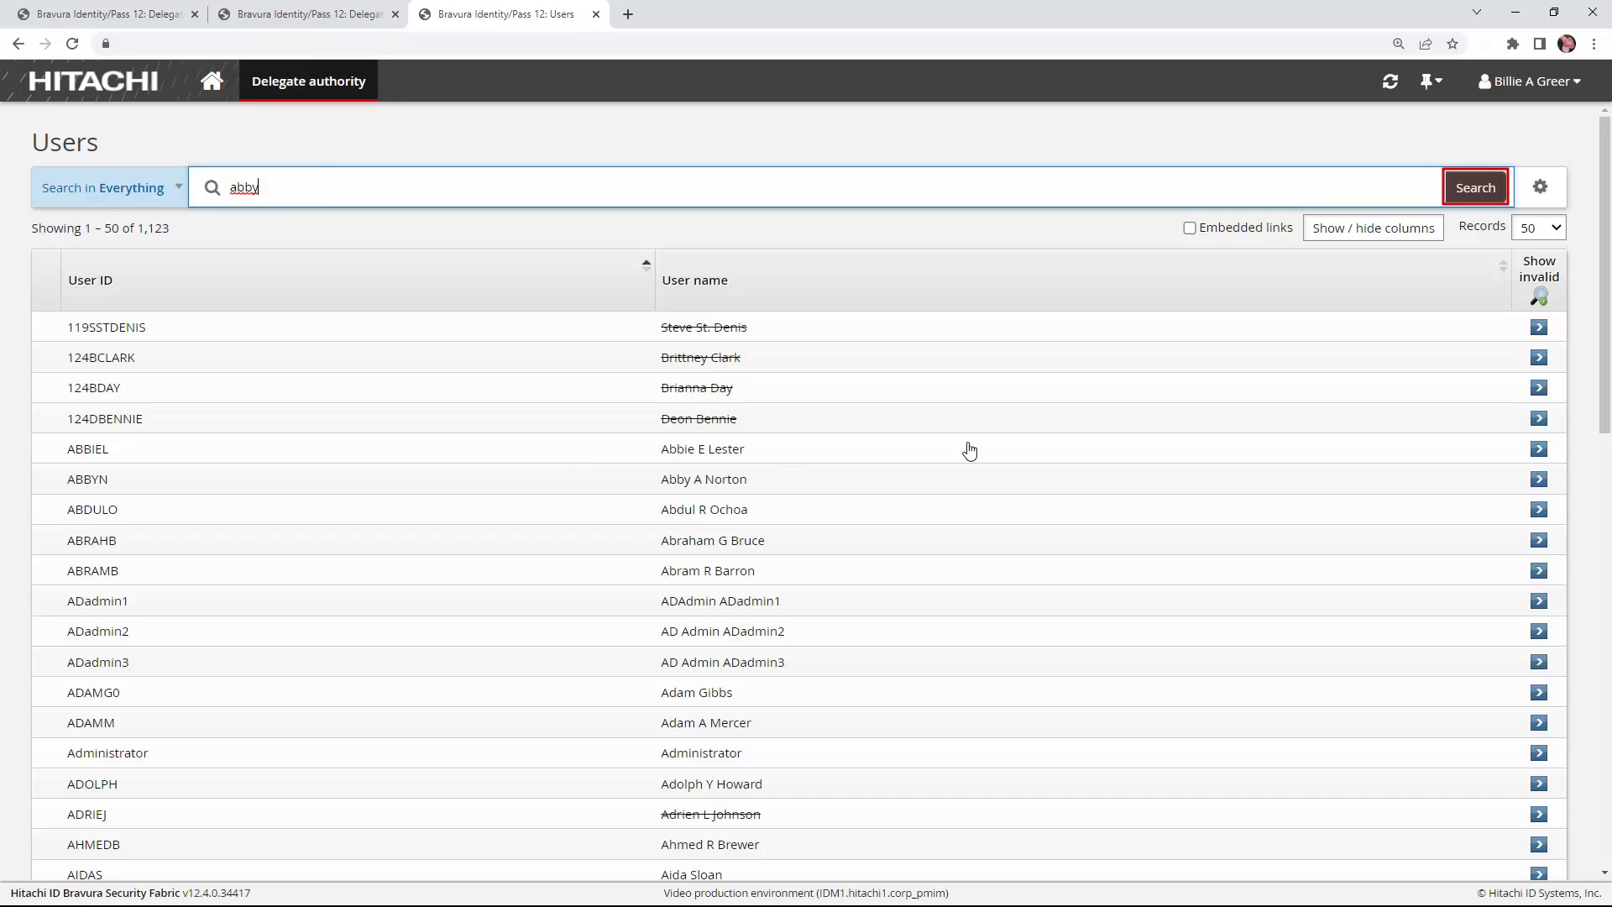
left_click(1476, 189)
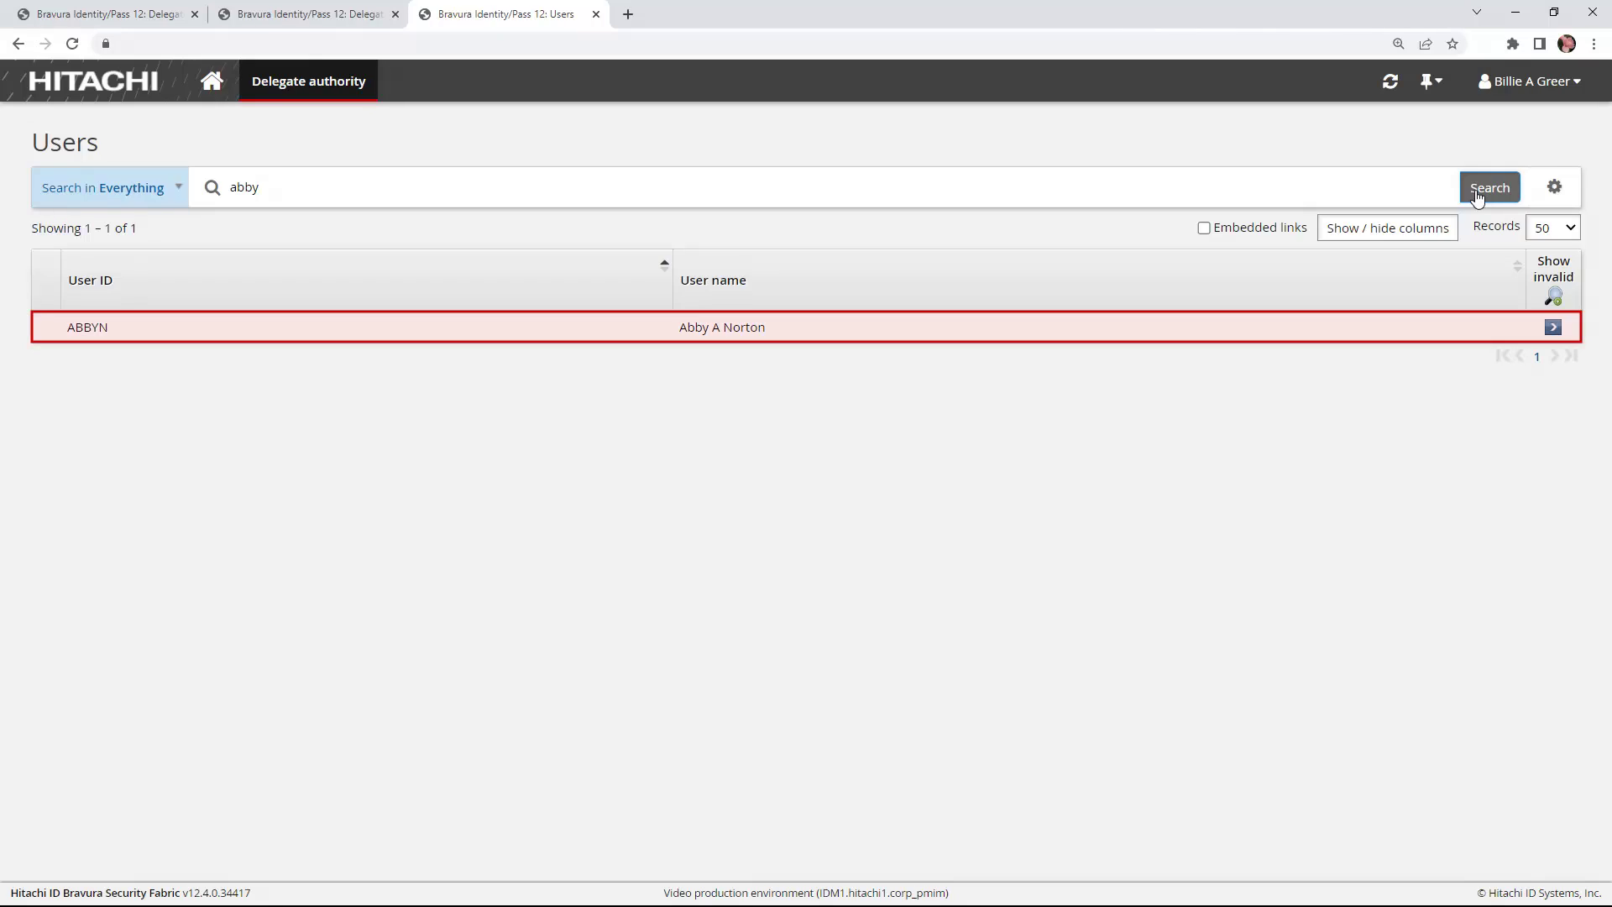
left_click(558, 330)
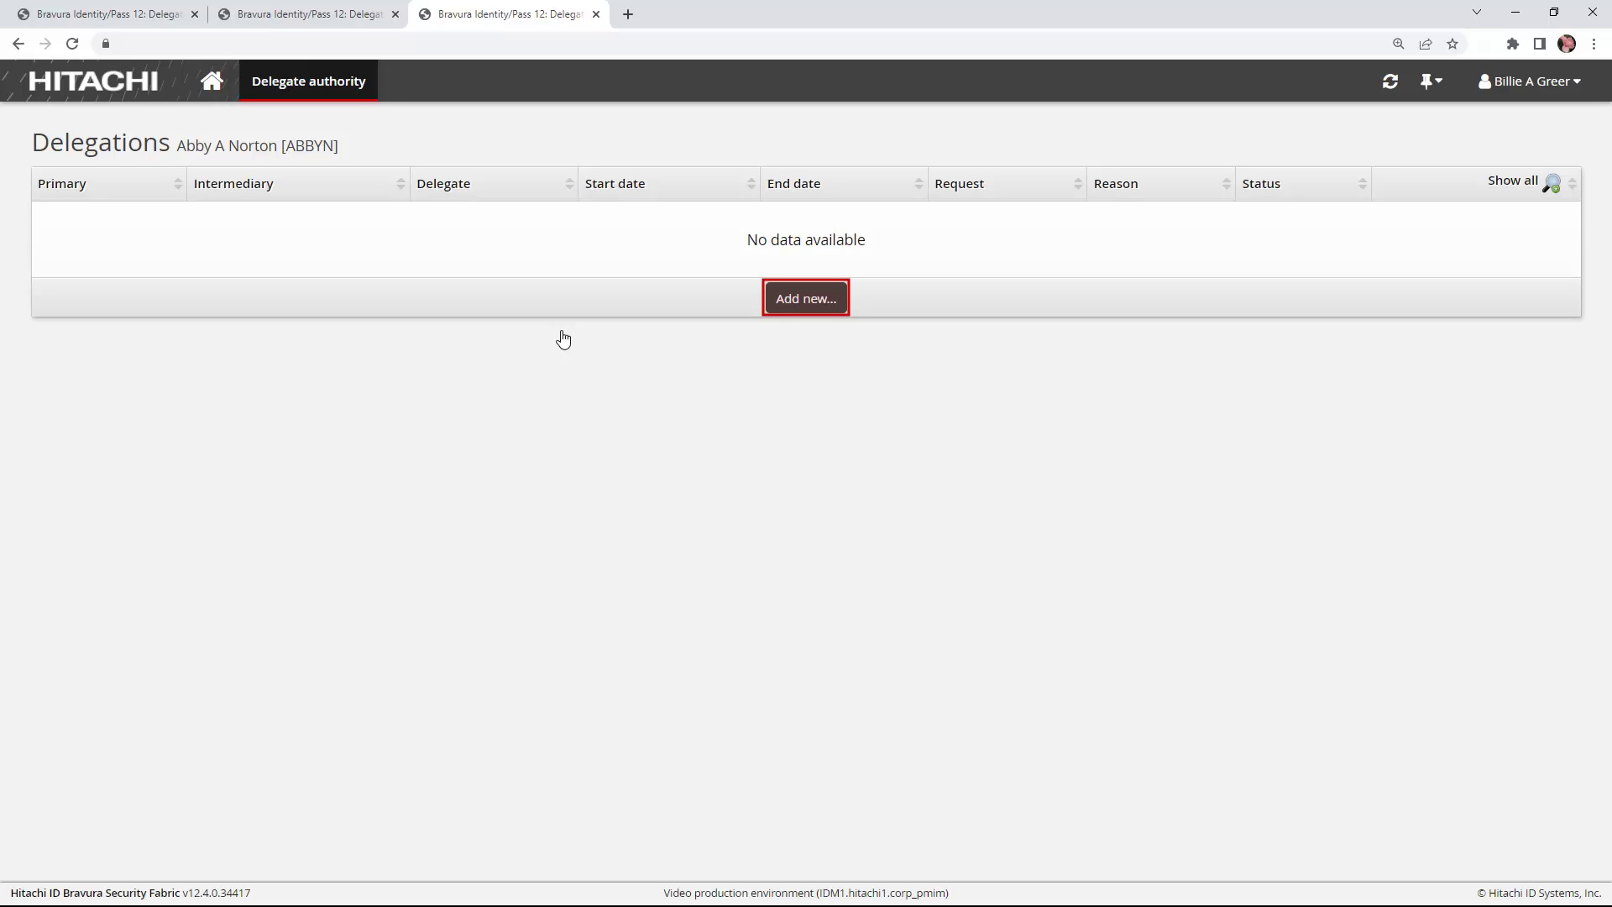
Start a new delegation for this user, search for the delegate by first name and select that colleague.
left_click(803, 302)
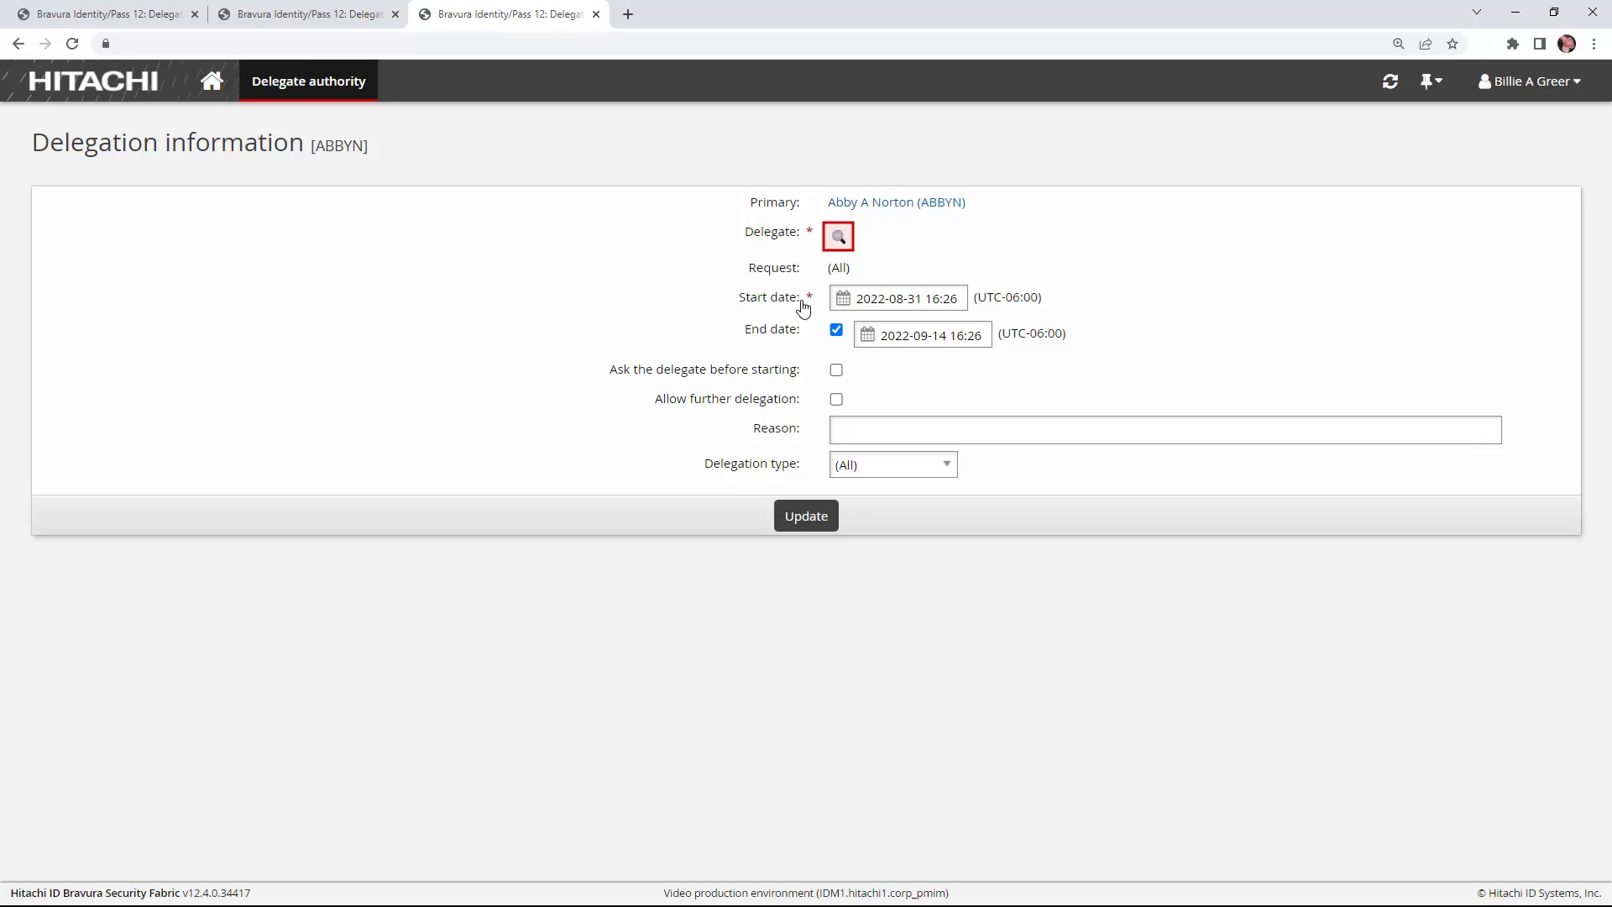
left_click(838, 238)
type("bernardo")
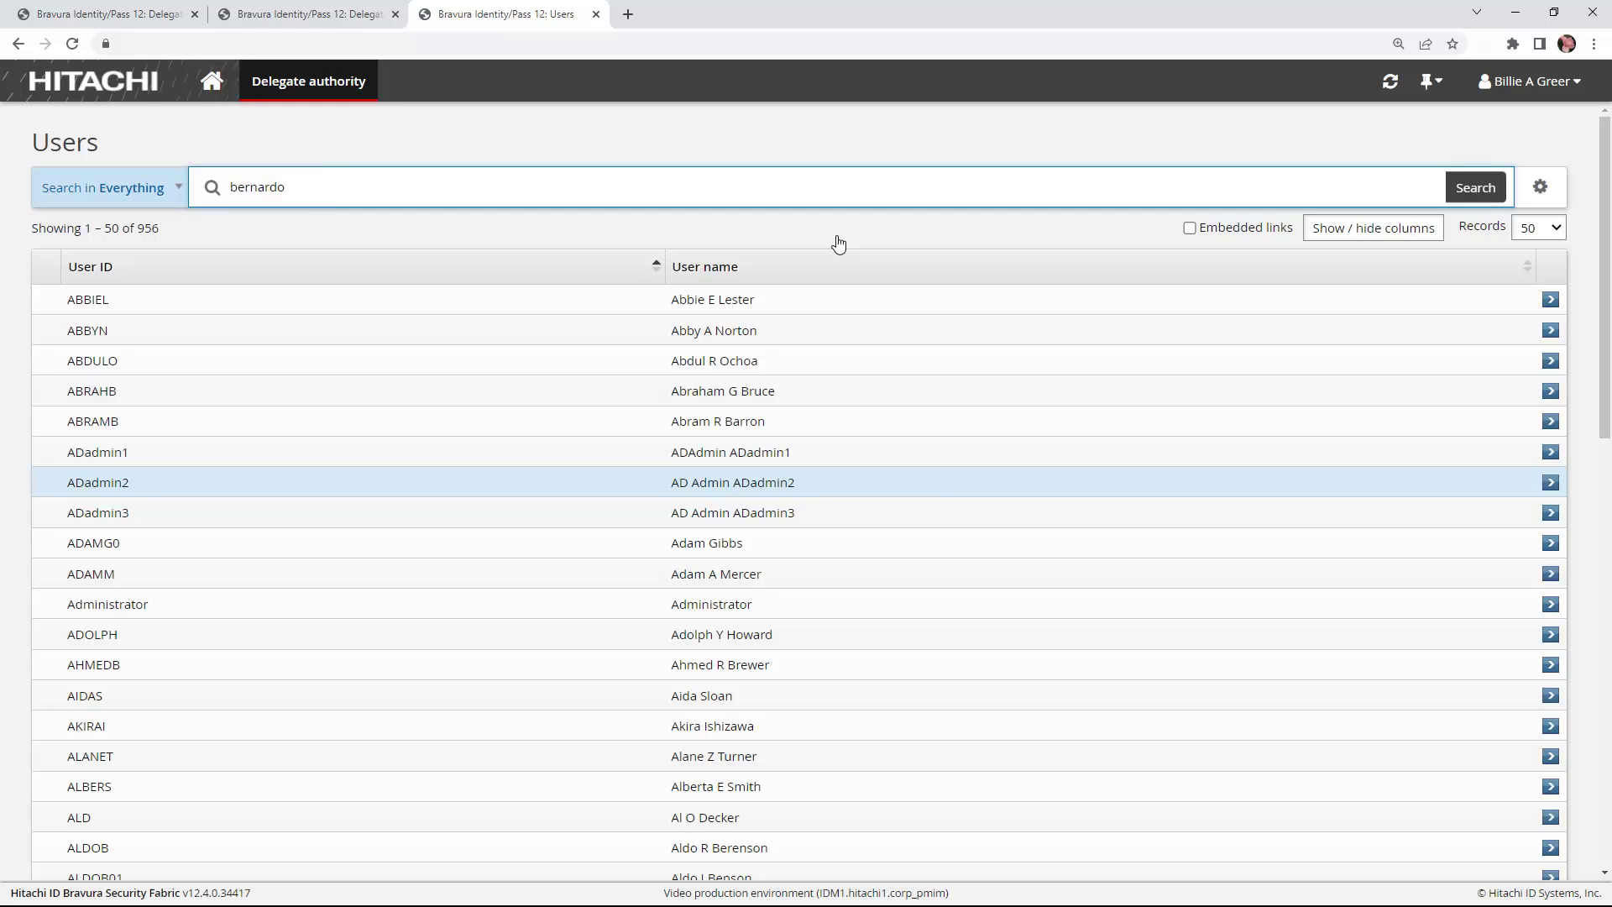
left_click(1473, 191)
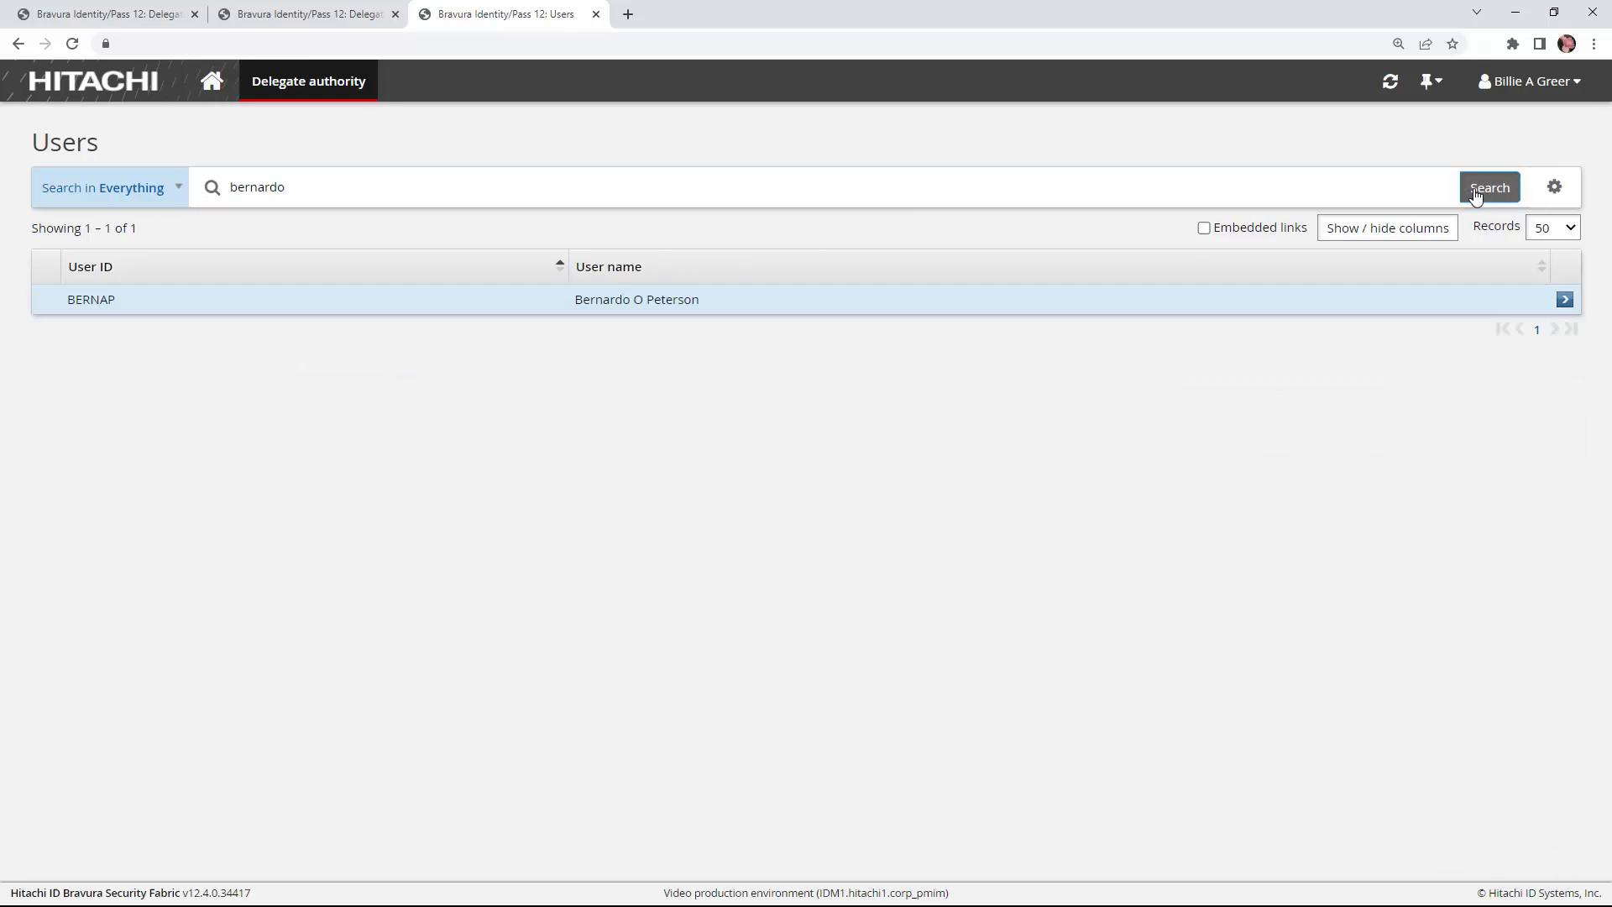
left_click(516, 300)
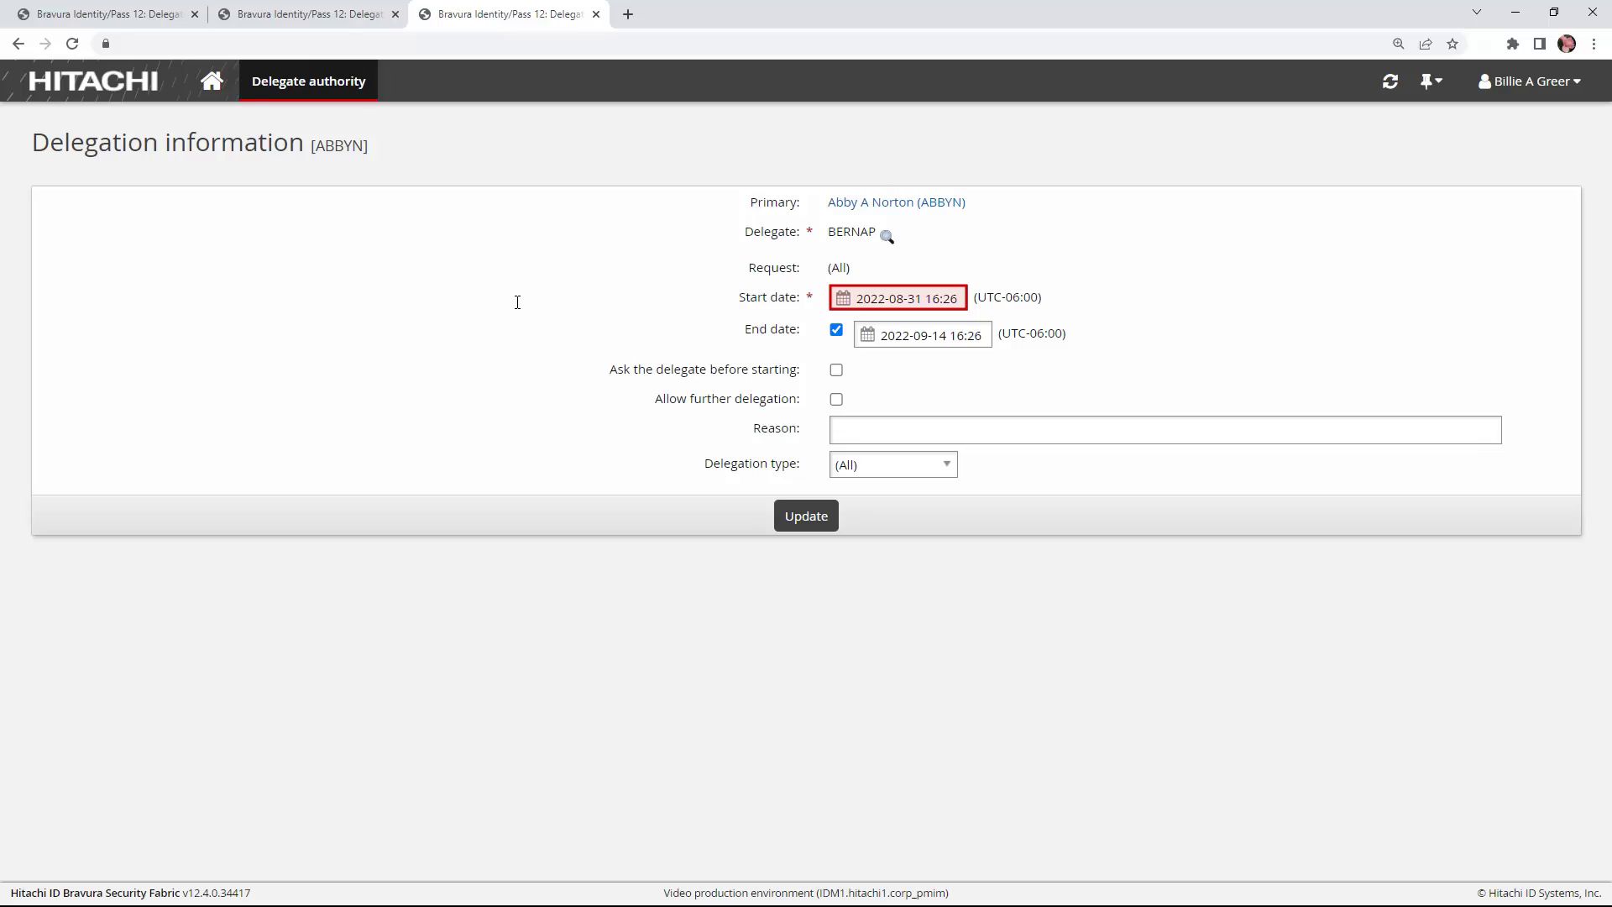
Set the delegation's start date to 2022-09-02 and its end date to 2022-09-16.
left_click(902, 298)
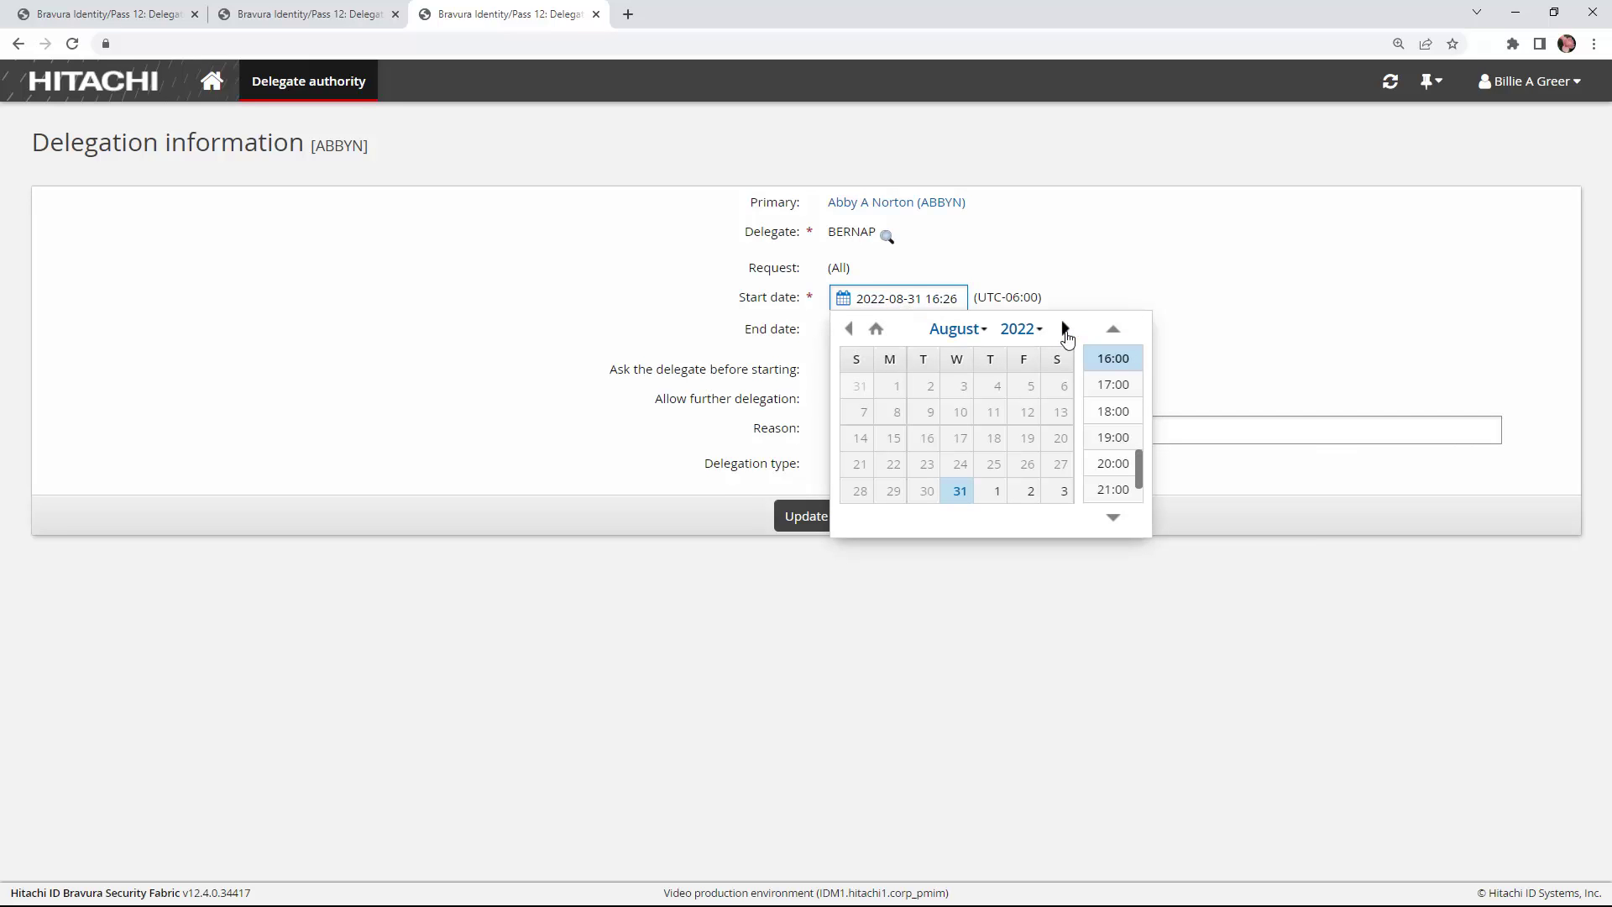
left_click(1026, 491)
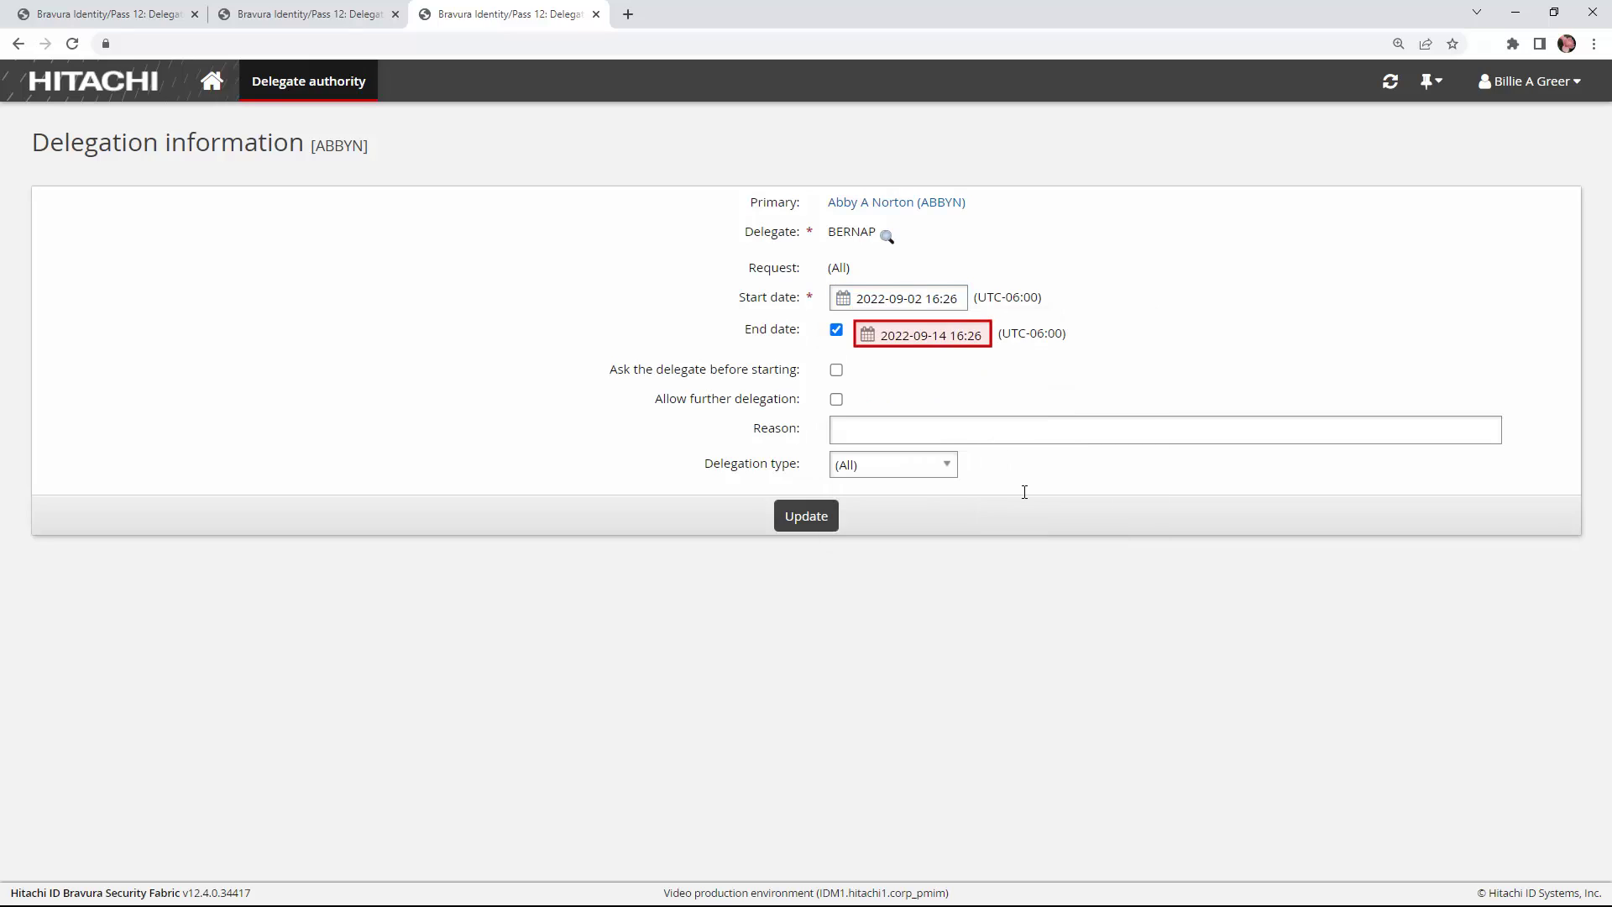
left_click(920, 337)
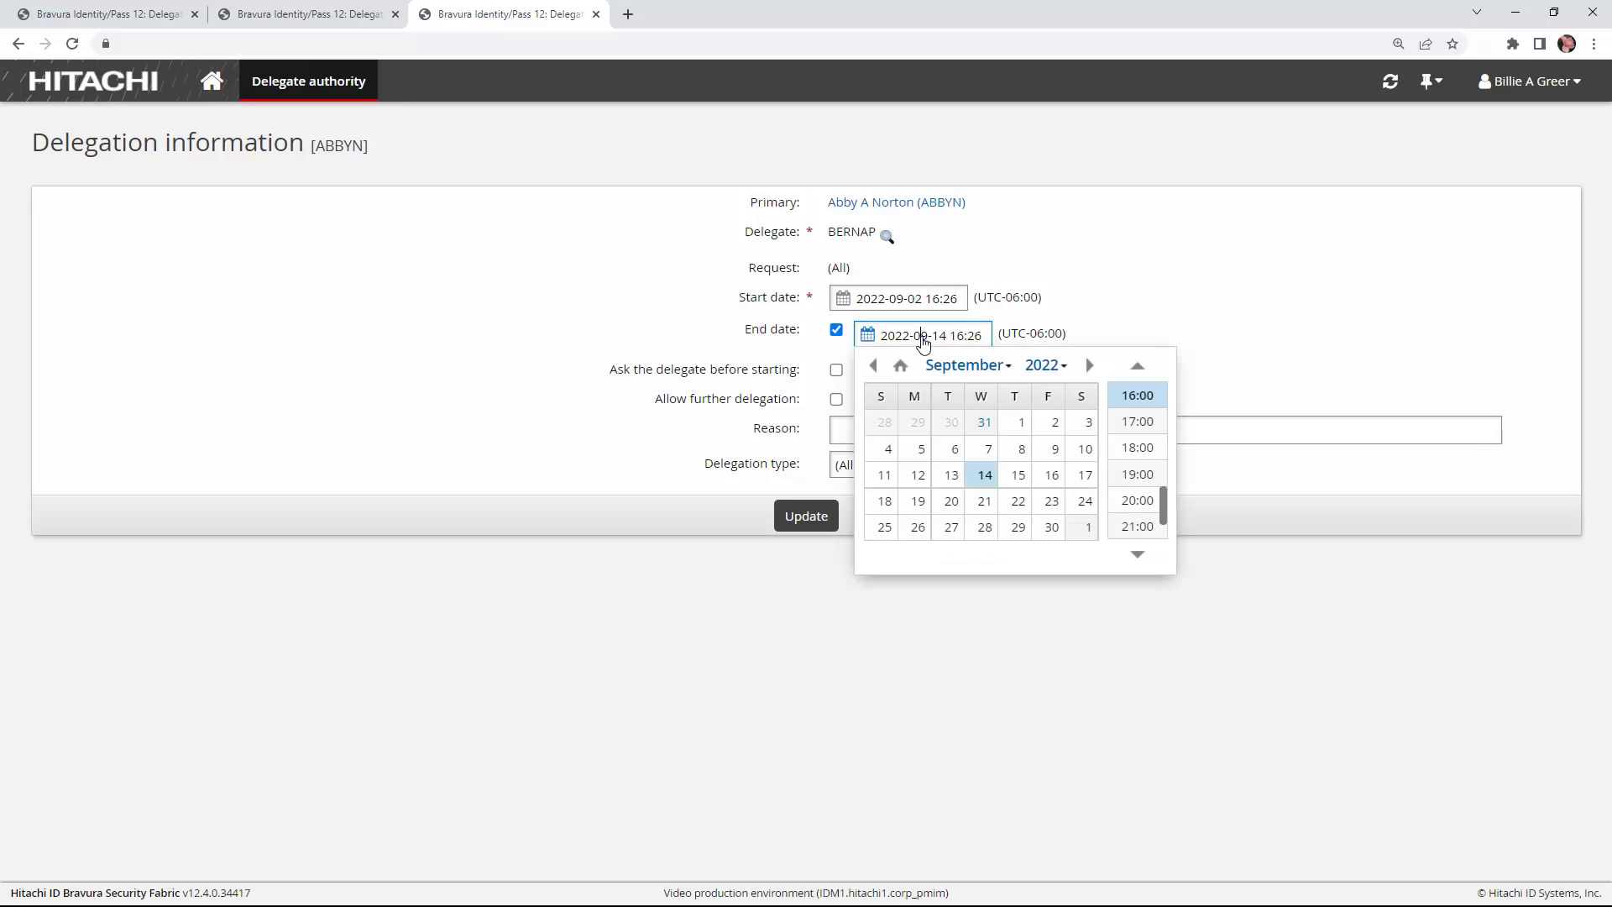
left_click(1050, 477)
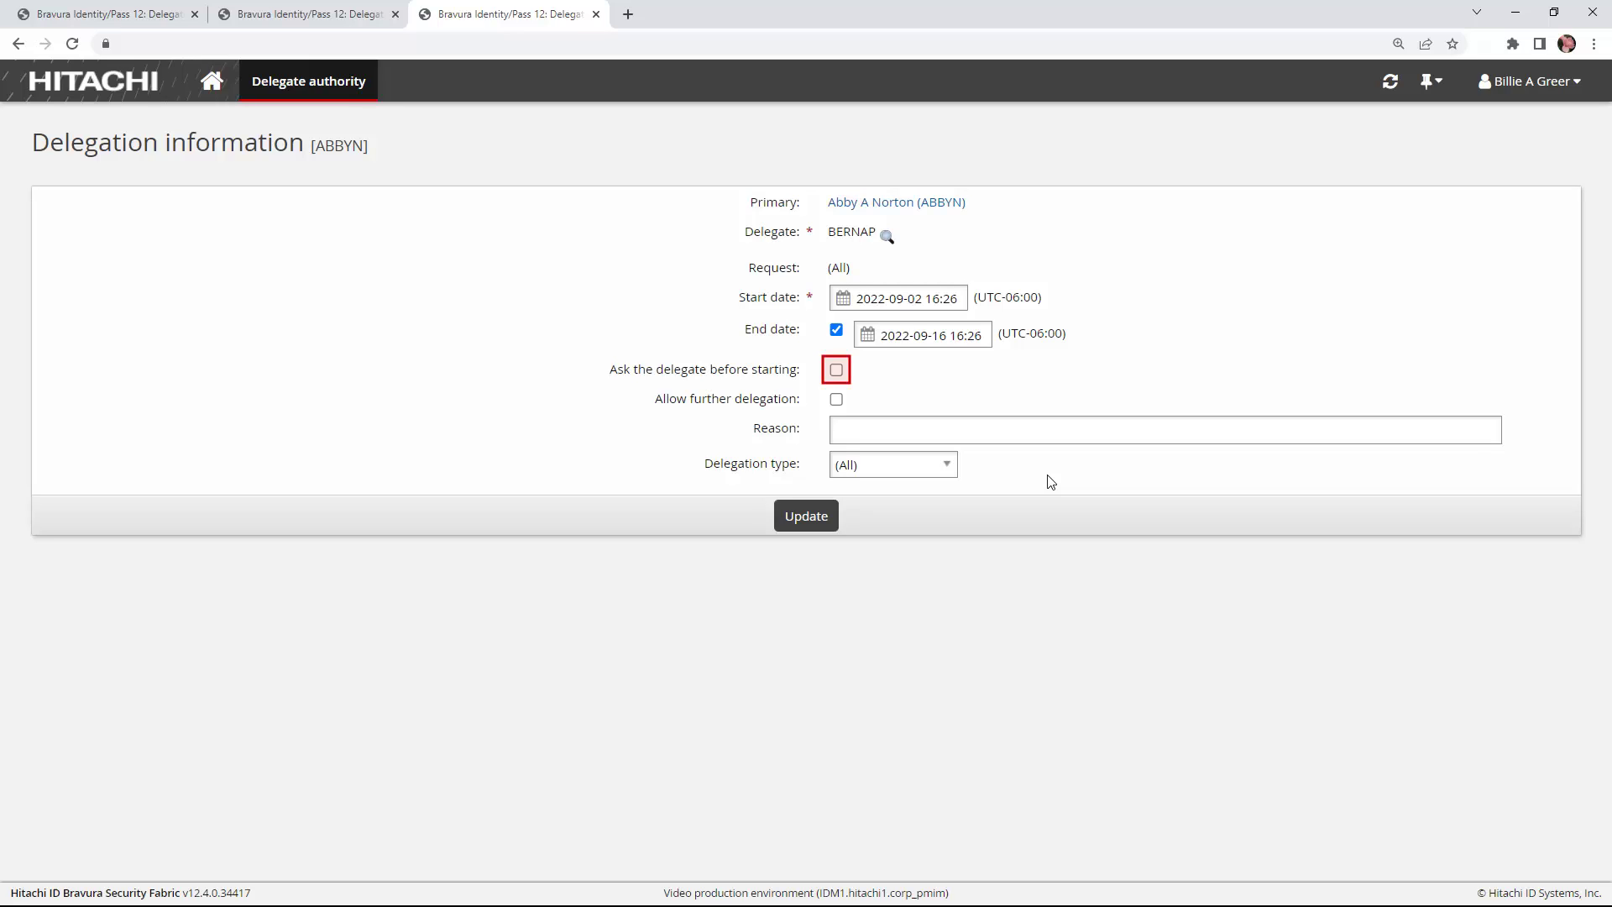
Require asking the delegate before starting and enter the reason "Spa retreat".
left_click(837, 370)
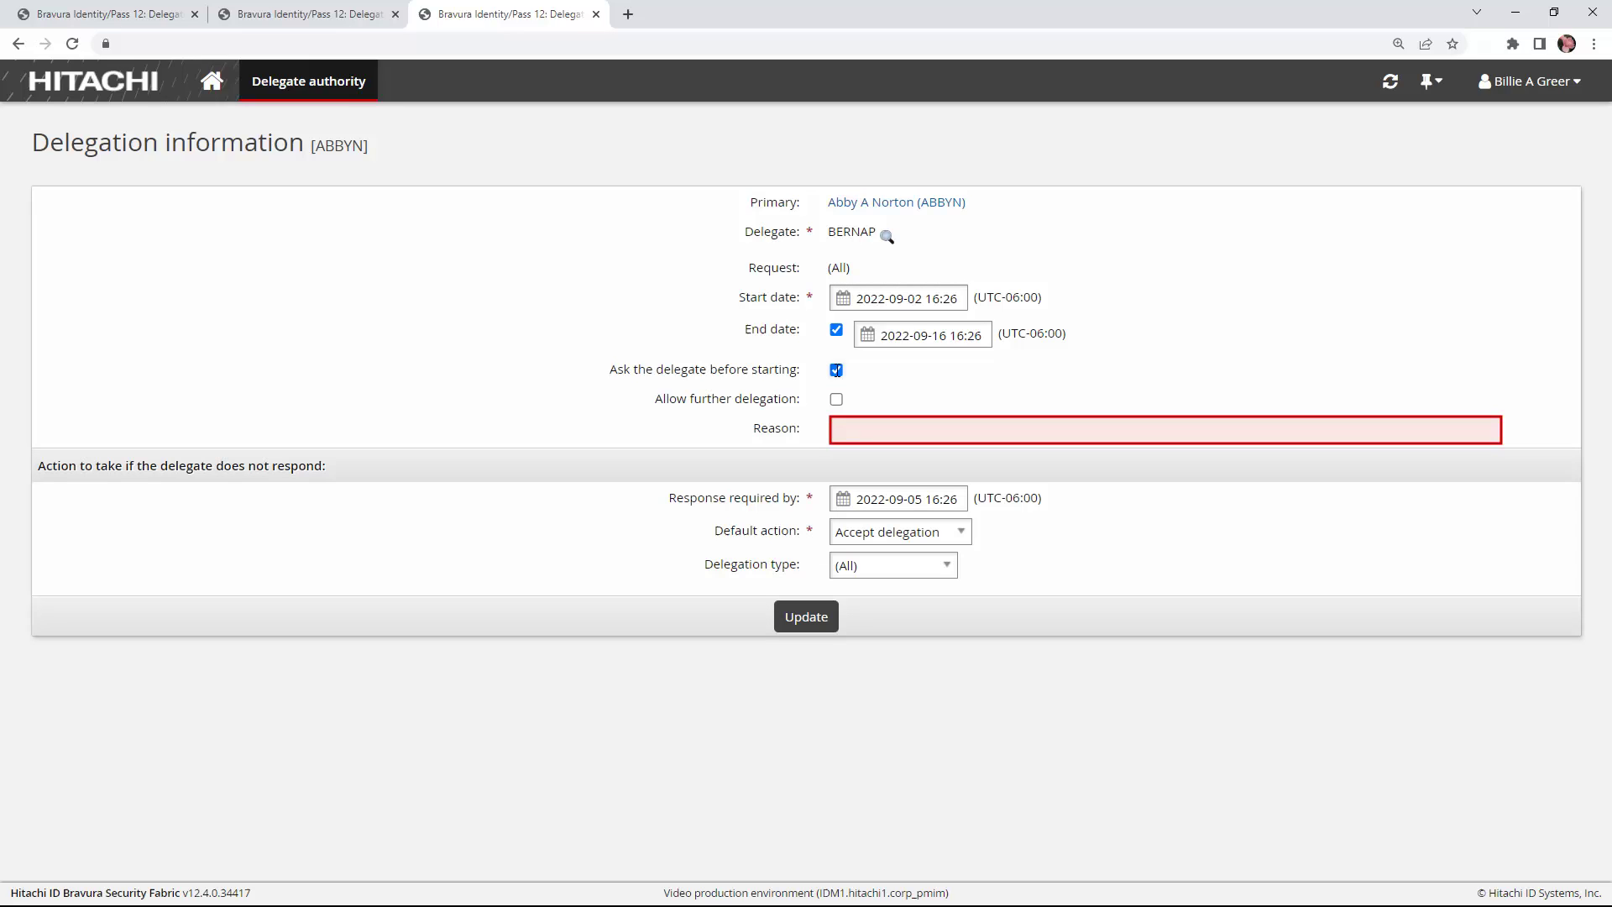
left_click(907, 431)
type("Spa retreat")
key("Tab")
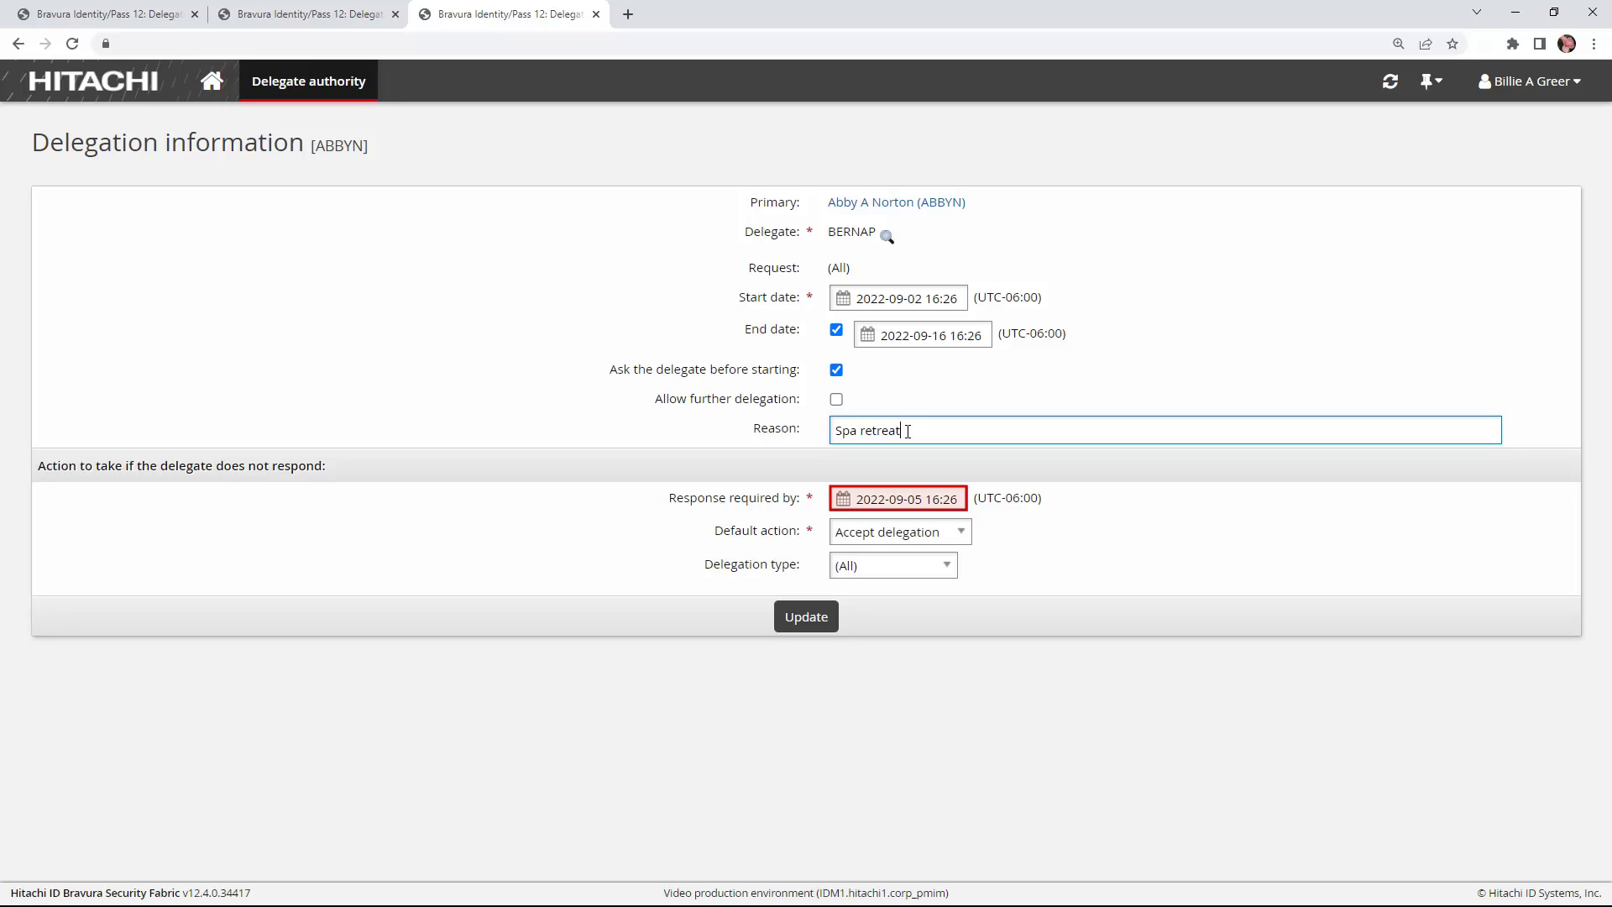
Require a response by 2022-09-01, keep Accept delegation as default action and (All) as delegation type, and submit the delegation.
left_click(903, 499)
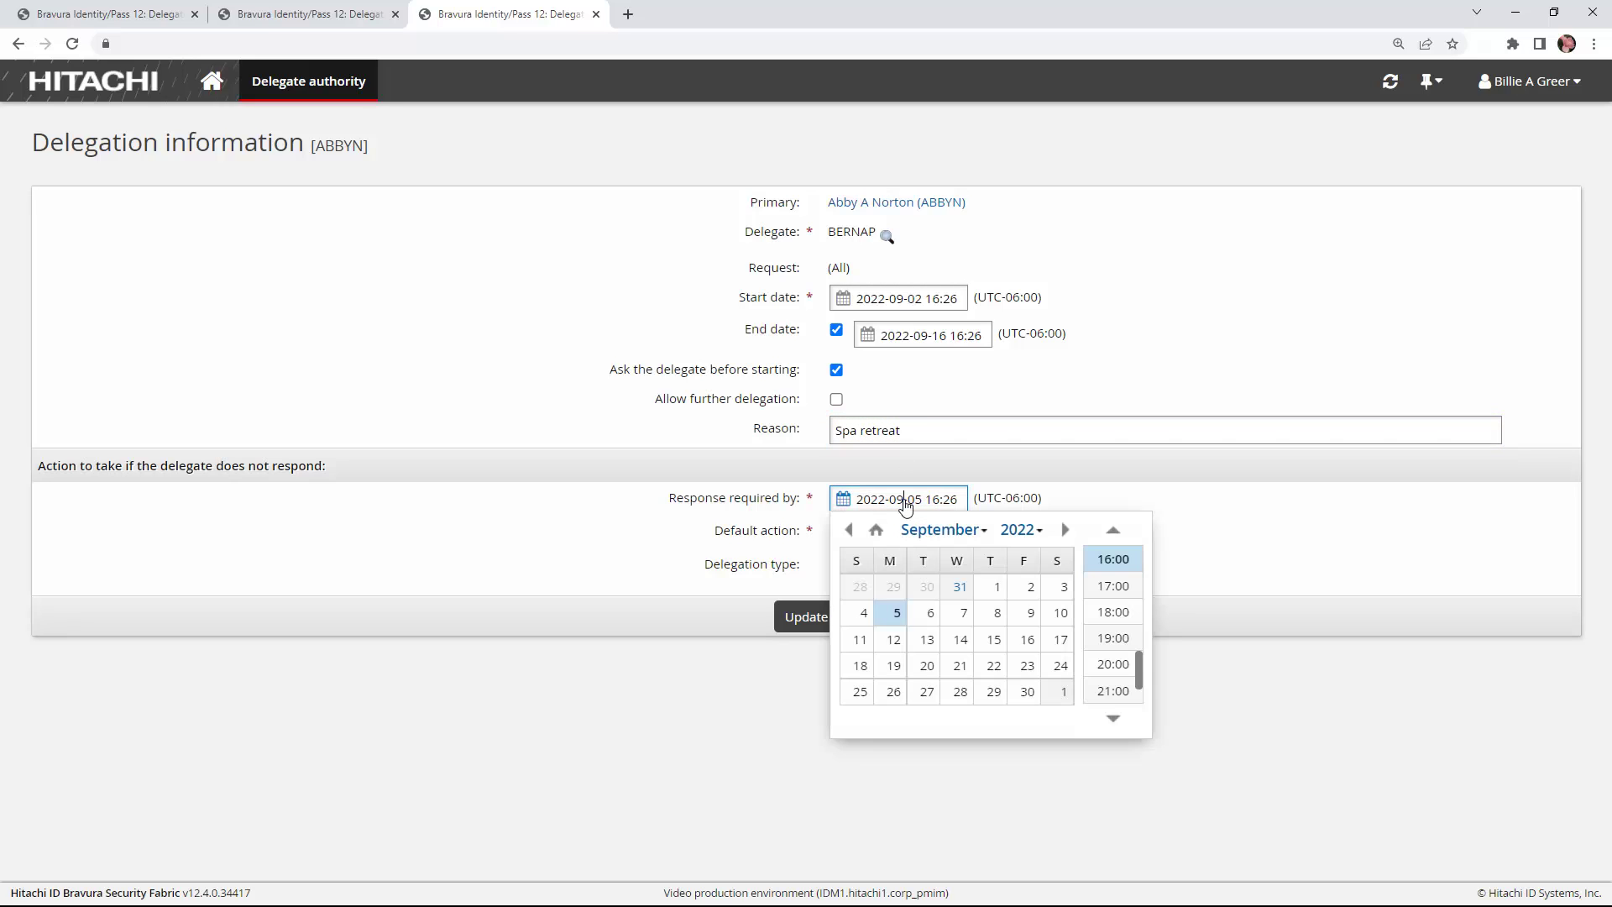
left_click(990, 589)
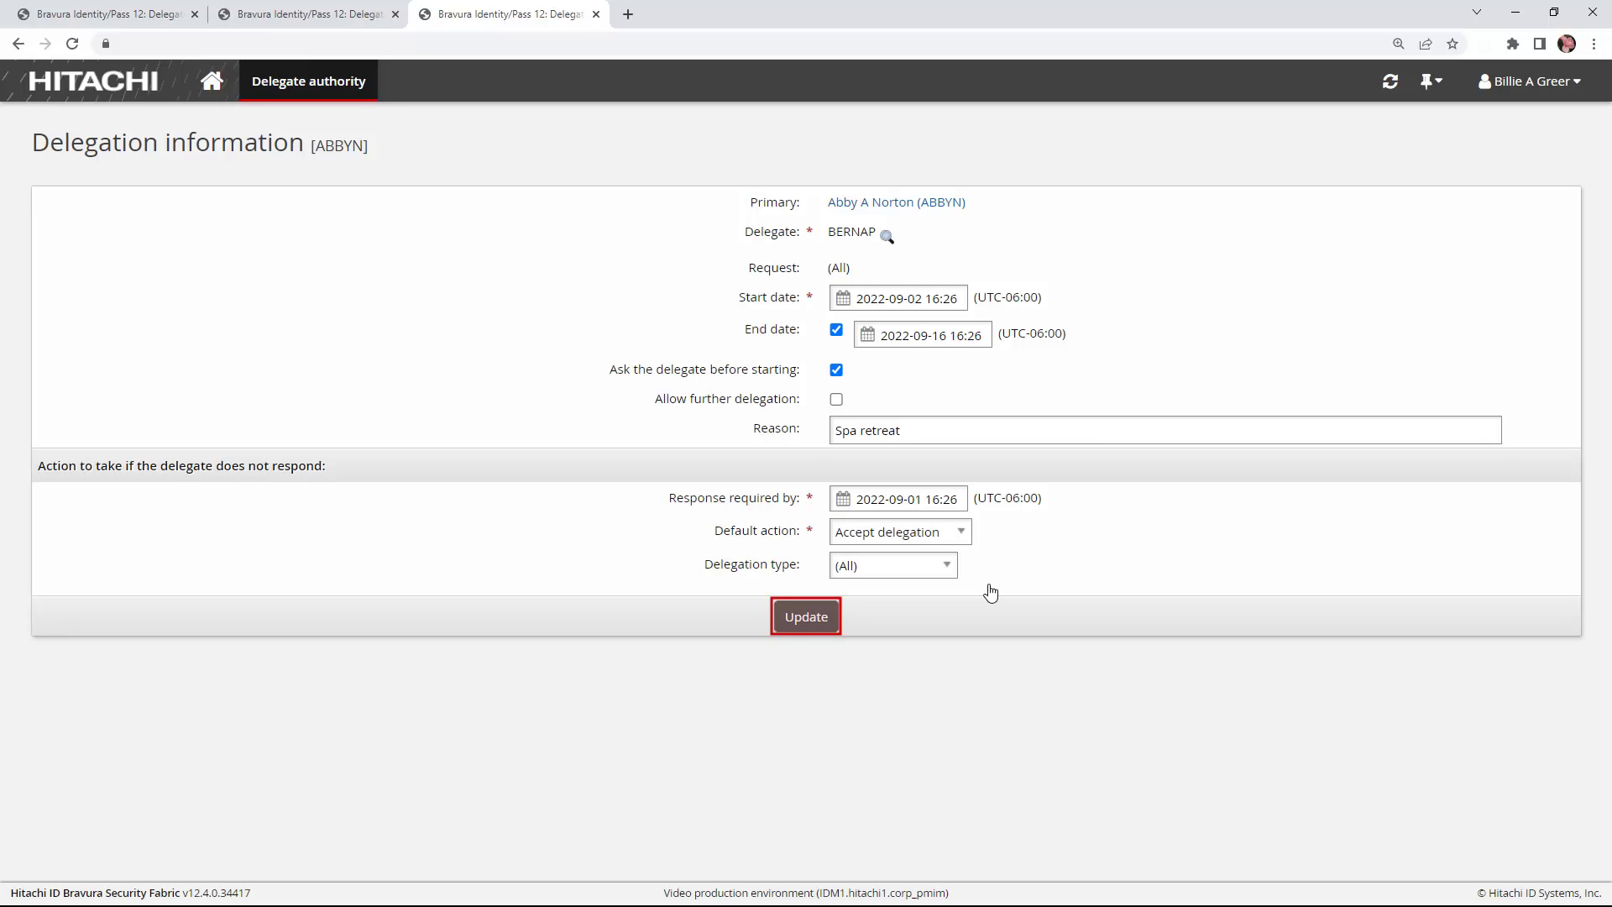
left_click(806, 619)
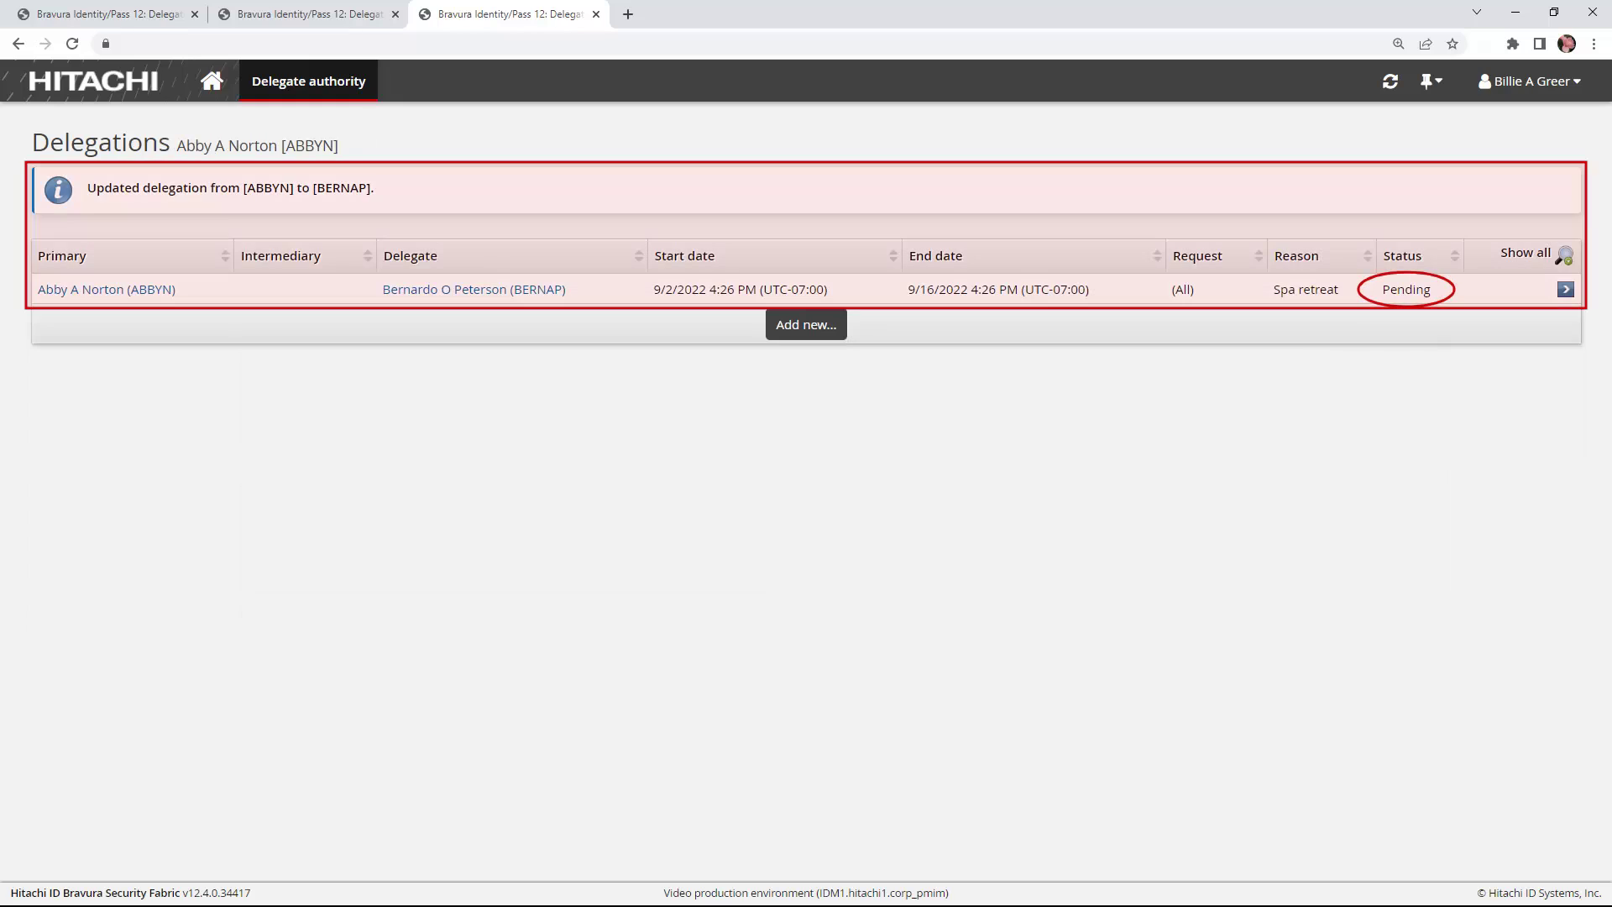